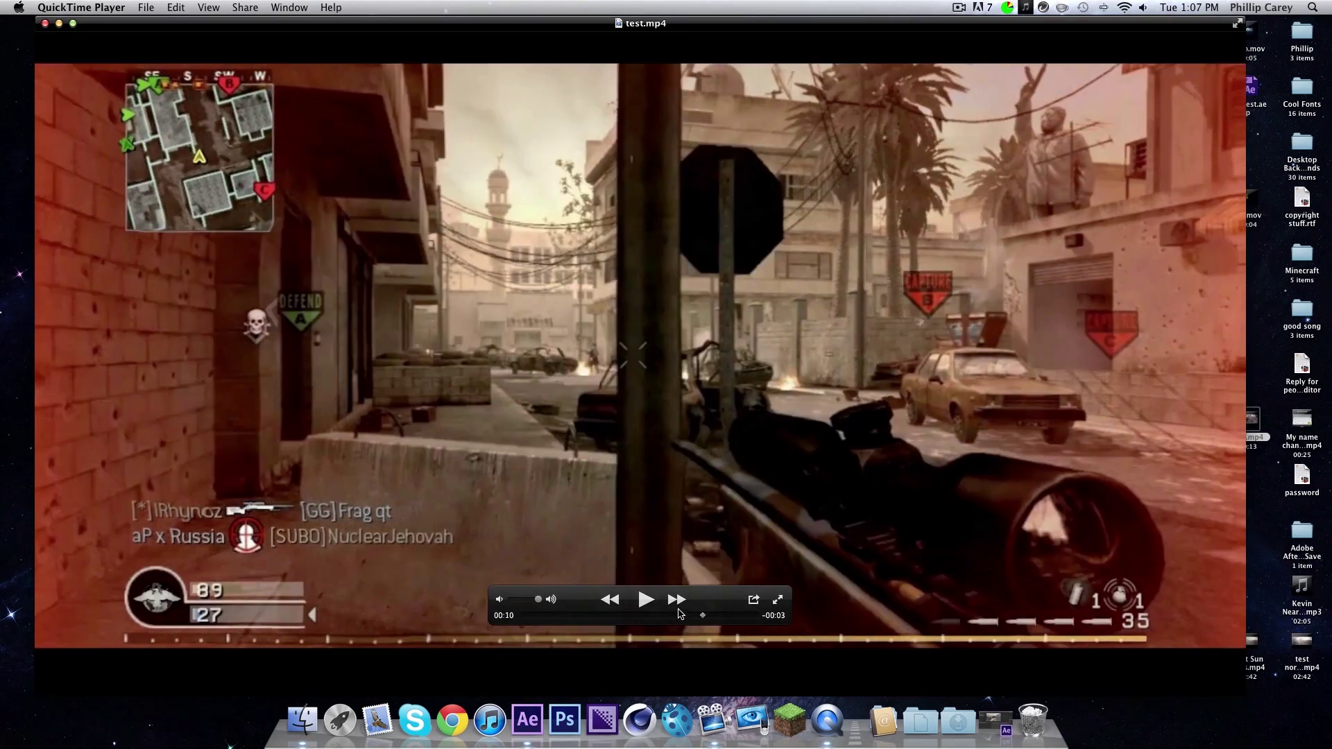
Play and scrub the finished test.mp4 clip in QuickTime, then close it and return to After Effects.
{"action": "left_click", "coordinate": [644, 600]}
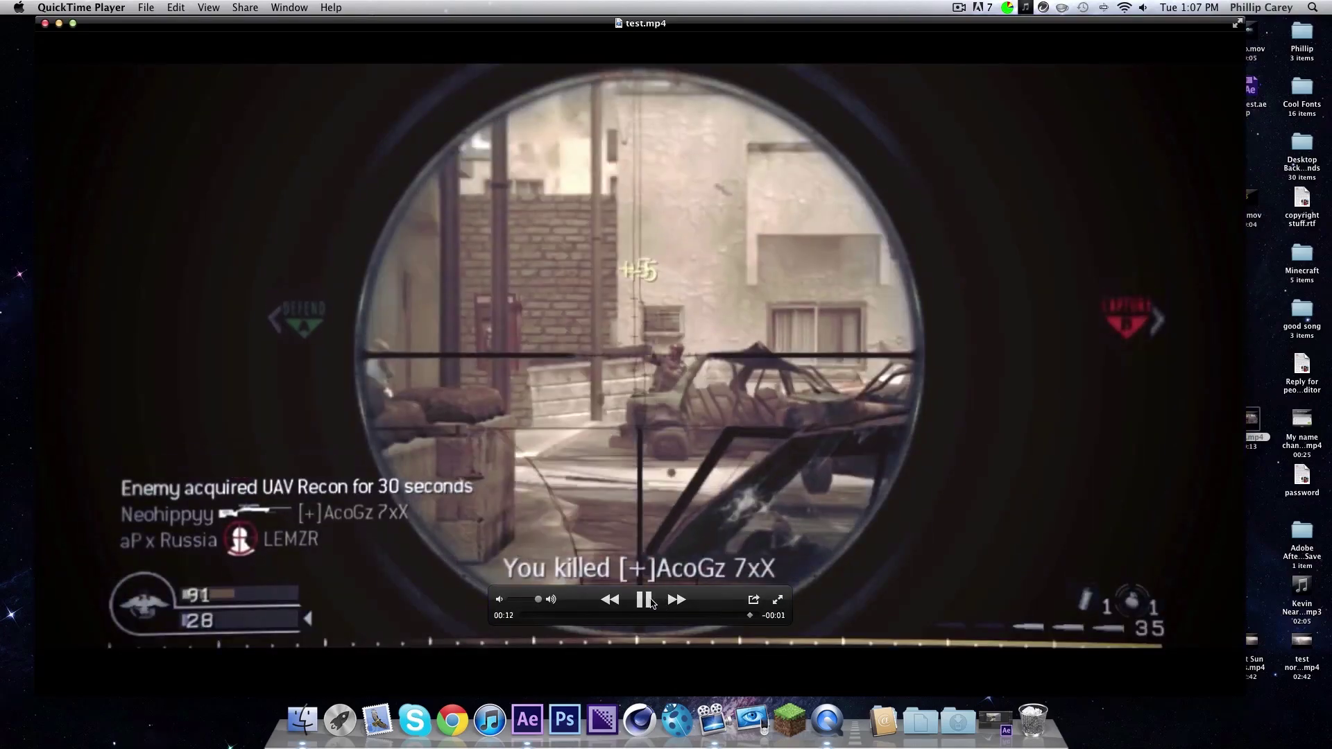
{"action": "left_click_drag", "start_coordinate": [701, 616], "coordinate": [727, 616]}
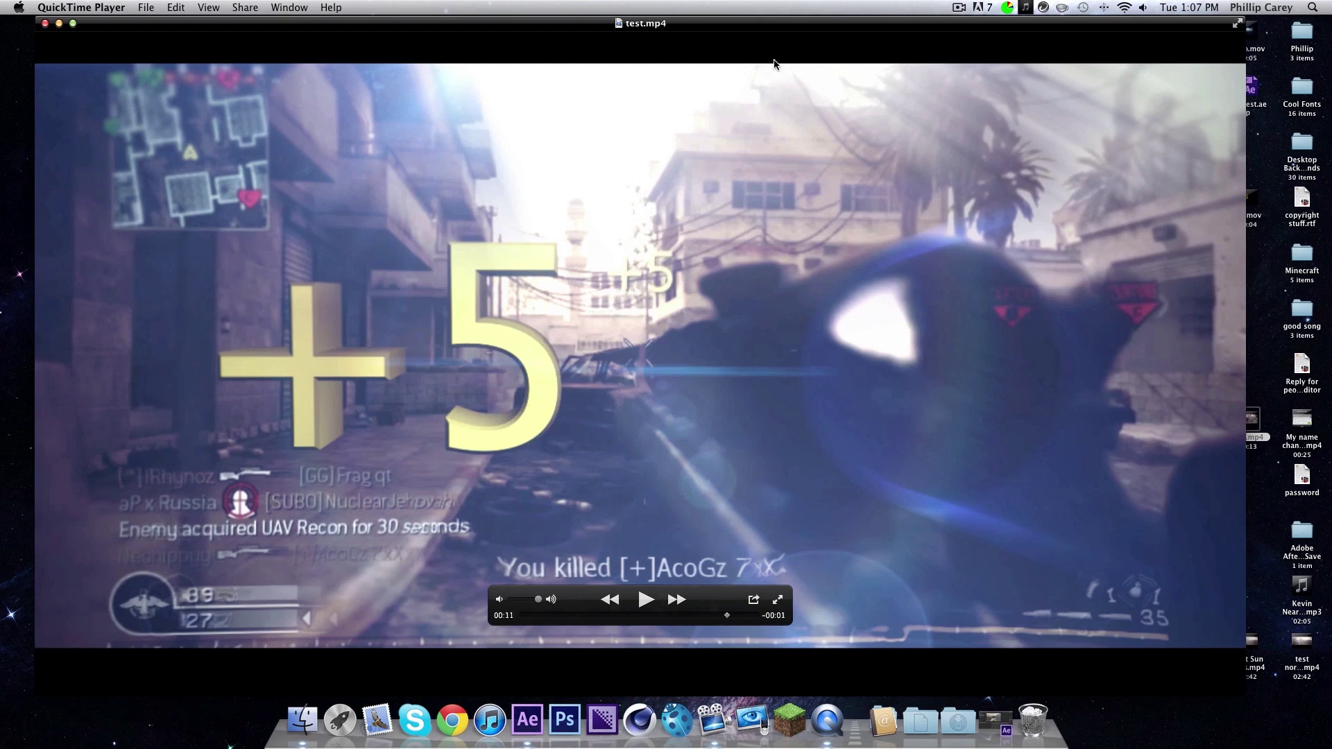
{"action": "left_click", "coordinate": [44, 23]}
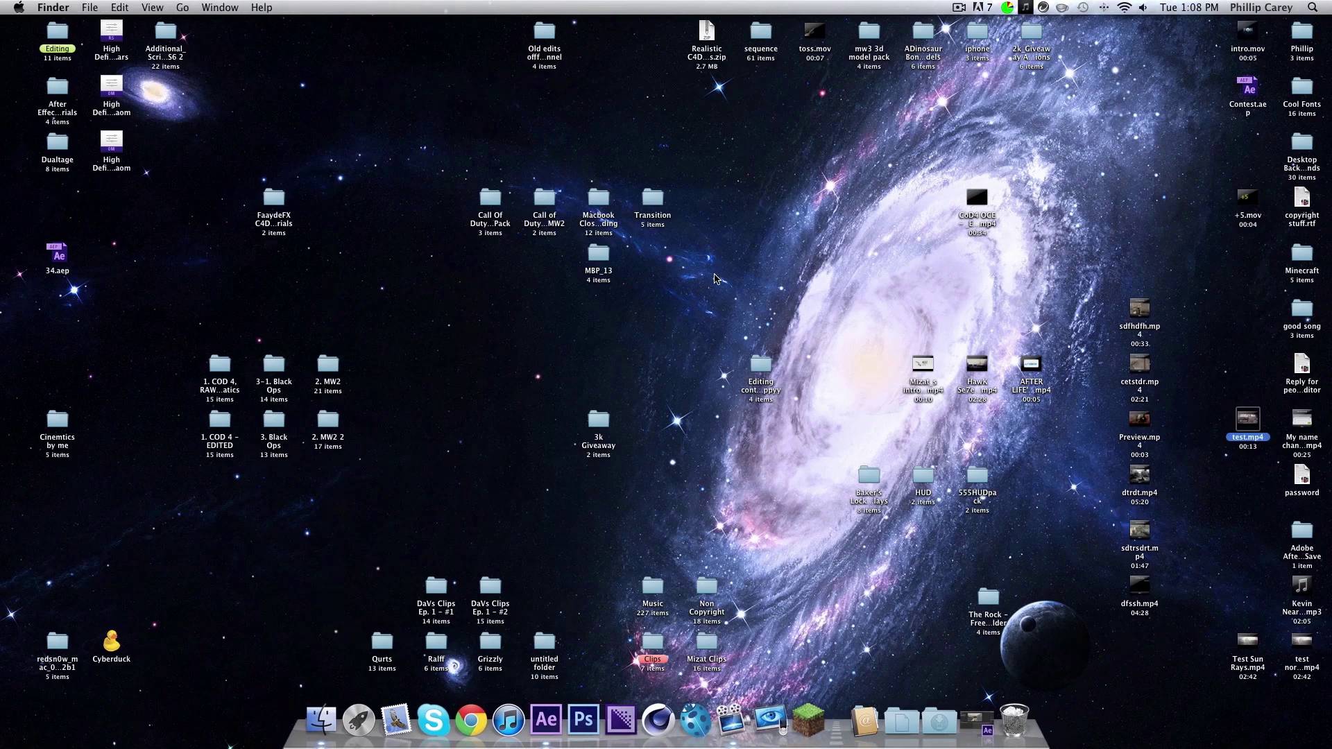
{"action": "left_click", "coordinate": [981, 721]}
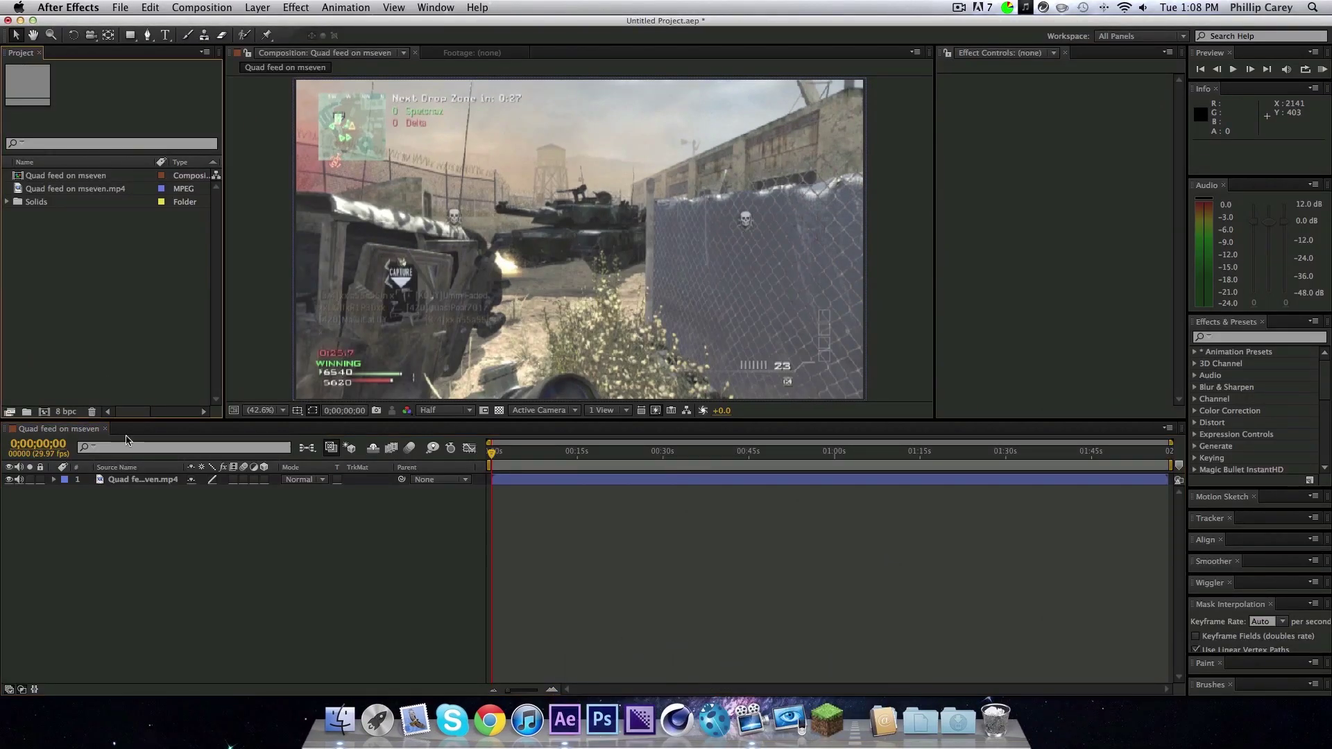
Add a new adjustment layer above the selected gameplay footage layer.
{"action": "left_click", "coordinate": [135, 480]}
{"action": "left_click", "coordinate": [255, 7]}
{"action": "mouse_move", "coordinate": [333, 24]}
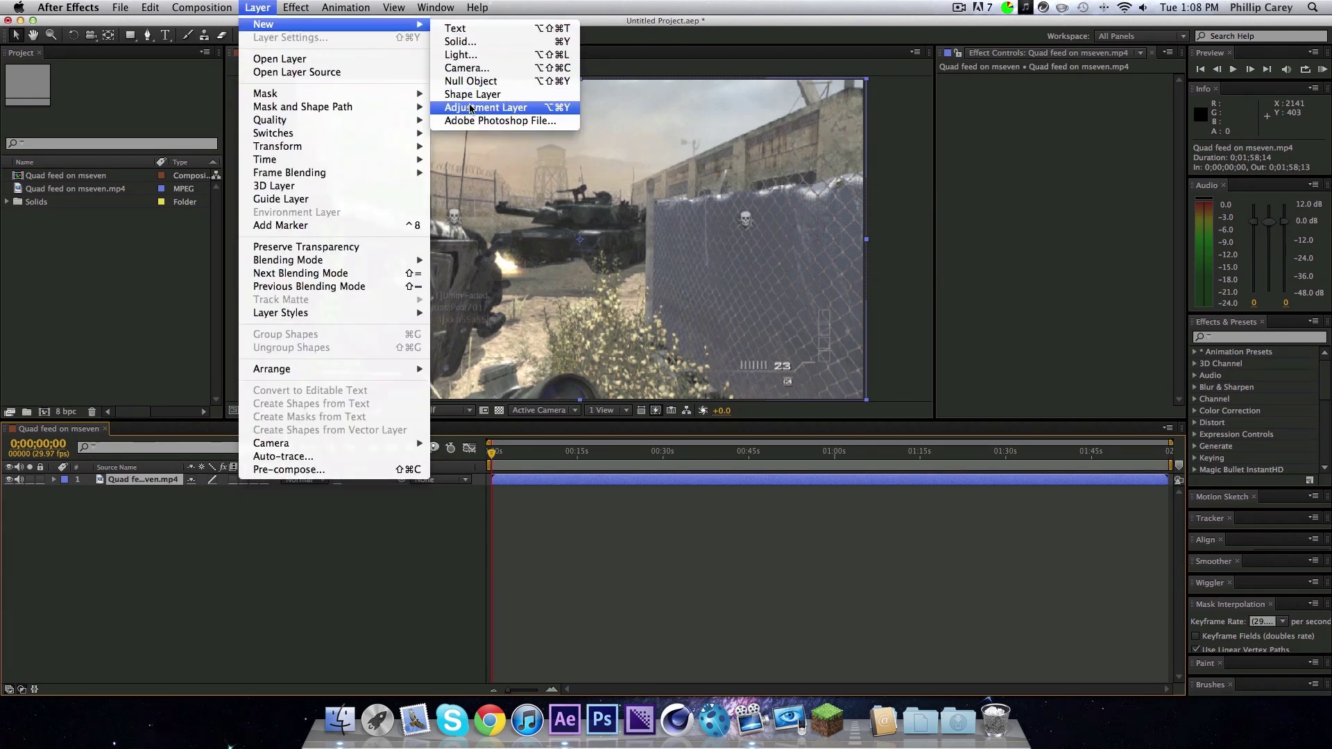
{"action": "left_click", "coordinate": [471, 107]}
Apply Magic Bullet Looks to the adjustment layer and launch its editor.
{"action": "left_click", "coordinate": [325, 7]}
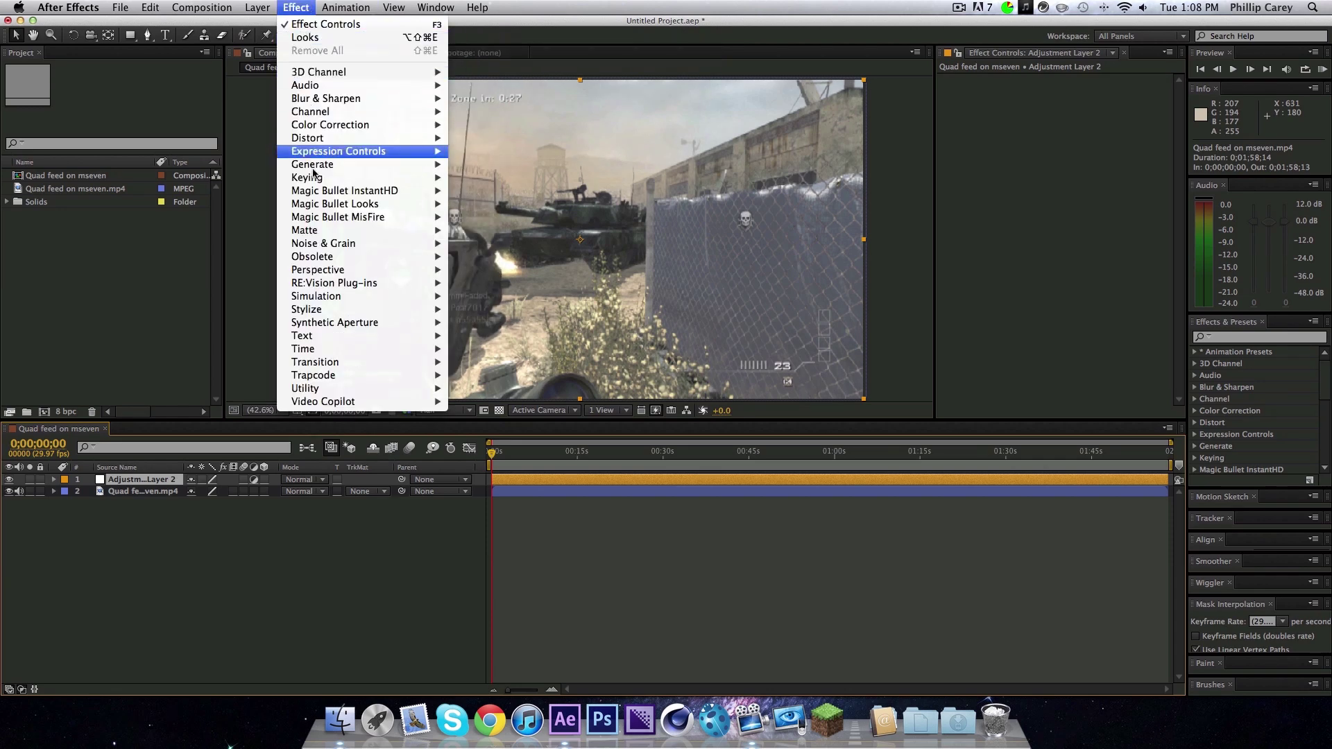
{"action": "mouse_move", "coordinate": [335, 204]}
{"action": "left_click", "coordinate": [472, 204]}
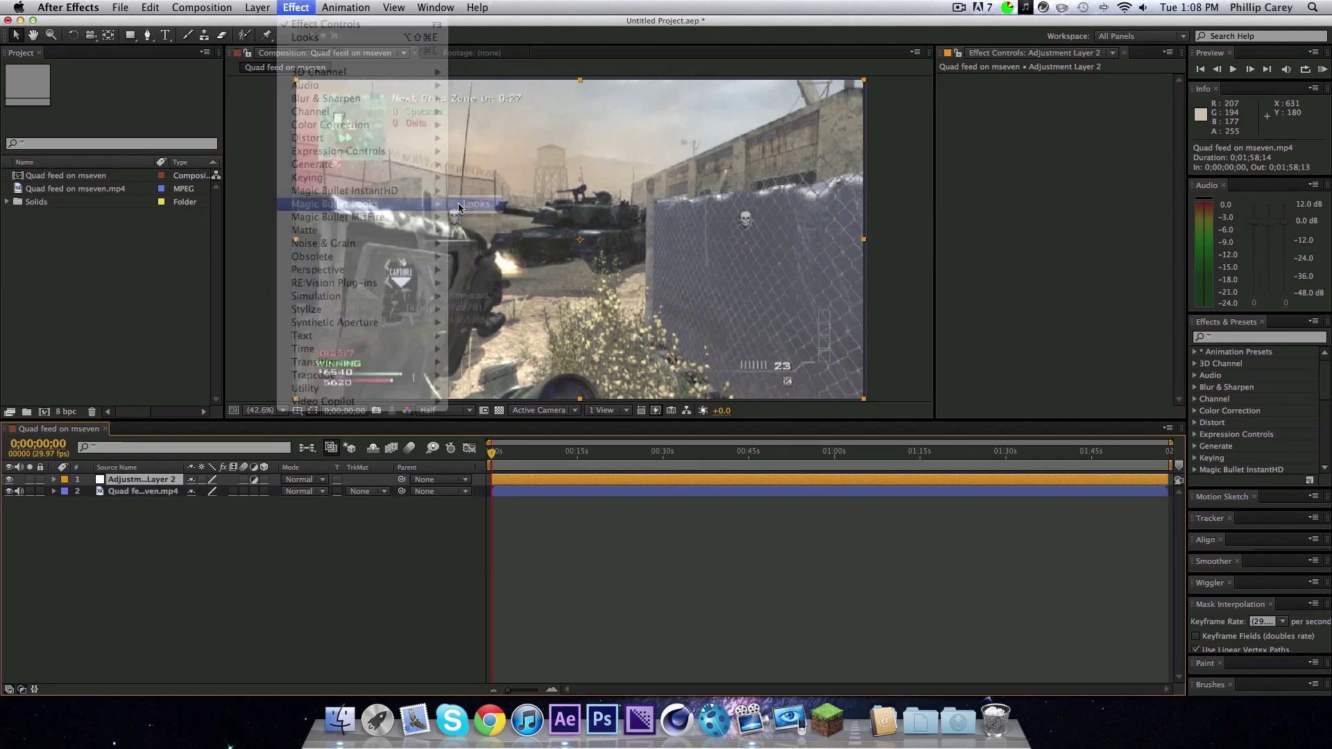
{"action": "left_click", "coordinate": [984, 129]}
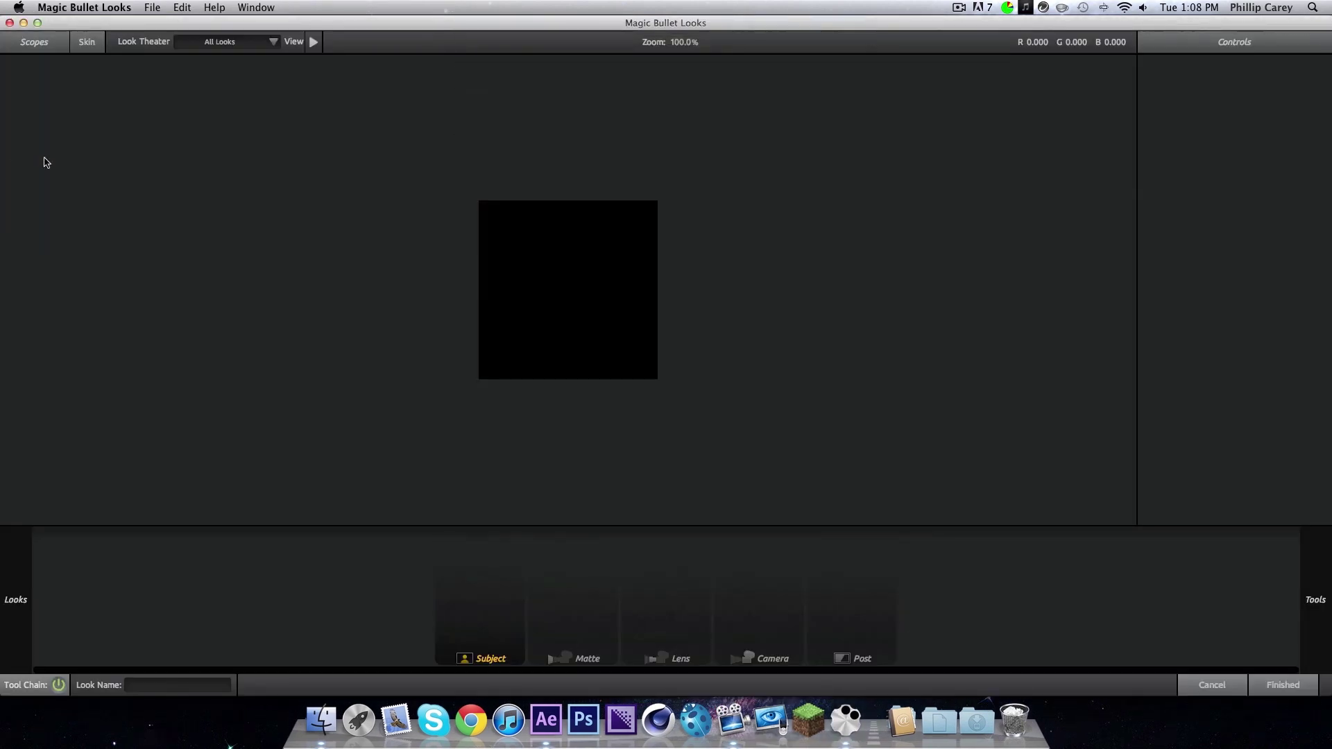
Pick the 3N19MA CC5 preset from the Looks list and finish back to the composition.
{"action": "scroll", "coordinate": [159, 158], "scroll_direction": "down", "scroll_amount": 2}
{"action": "scroll", "coordinate": [158, 158], "scroll_direction": "down", "scroll_amount": 3}
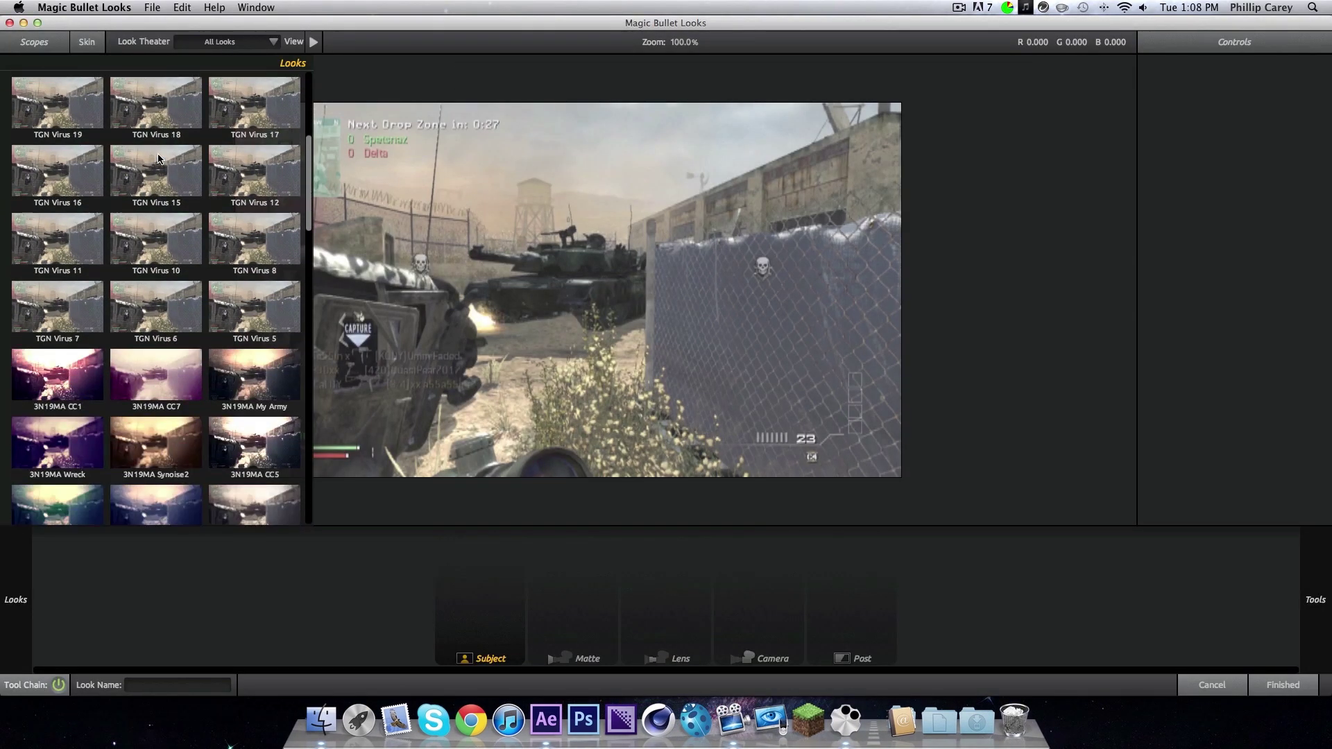
{"action": "scroll", "coordinate": [159, 159], "scroll_direction": "down", "scroll_amount": 1}
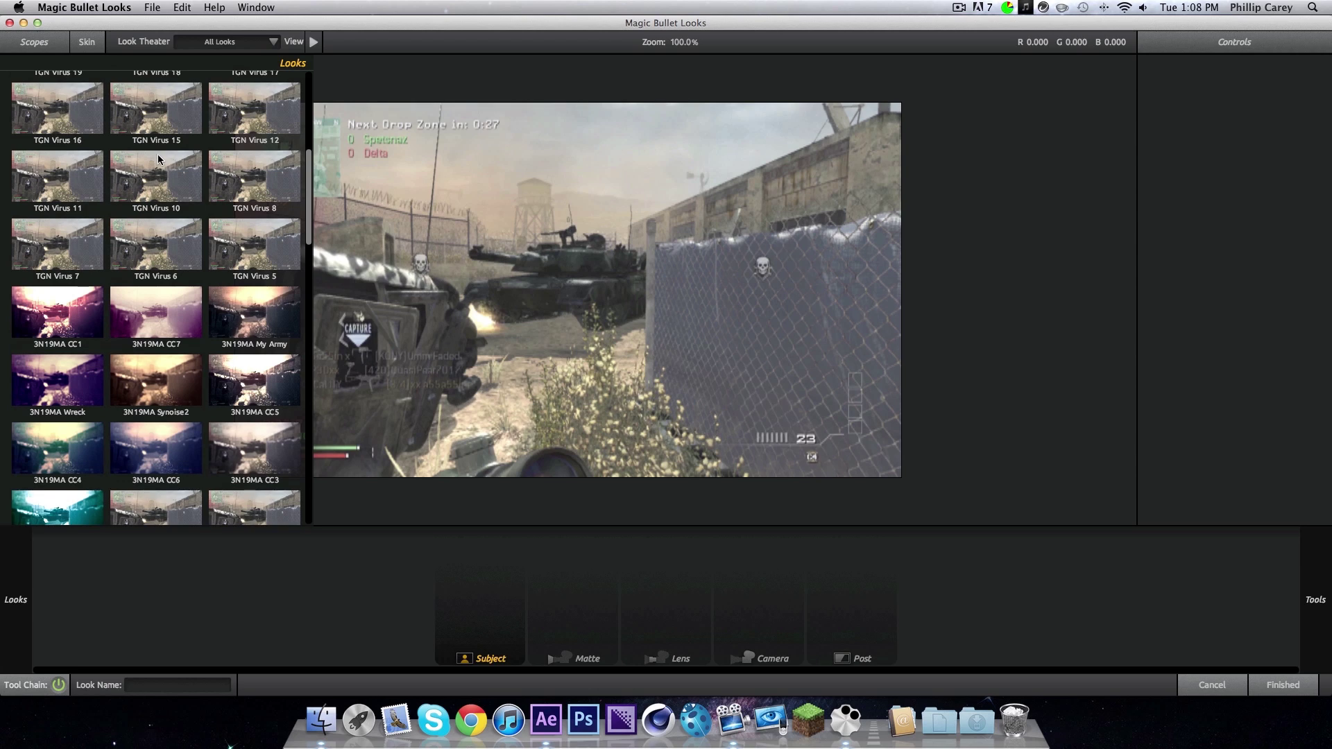
{"action": "left_click", "coordinate": [249, 391]}
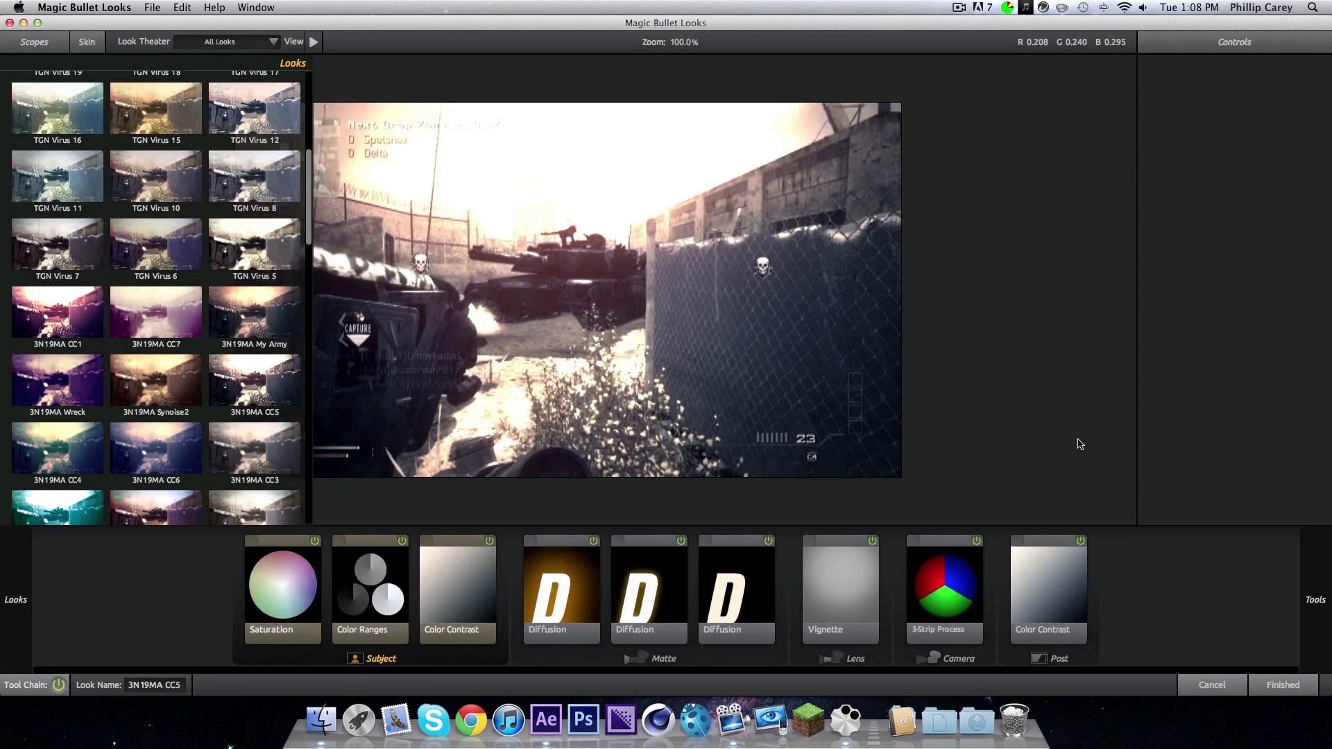
{"action": "left_click", "coordinate": [1273, 685]}
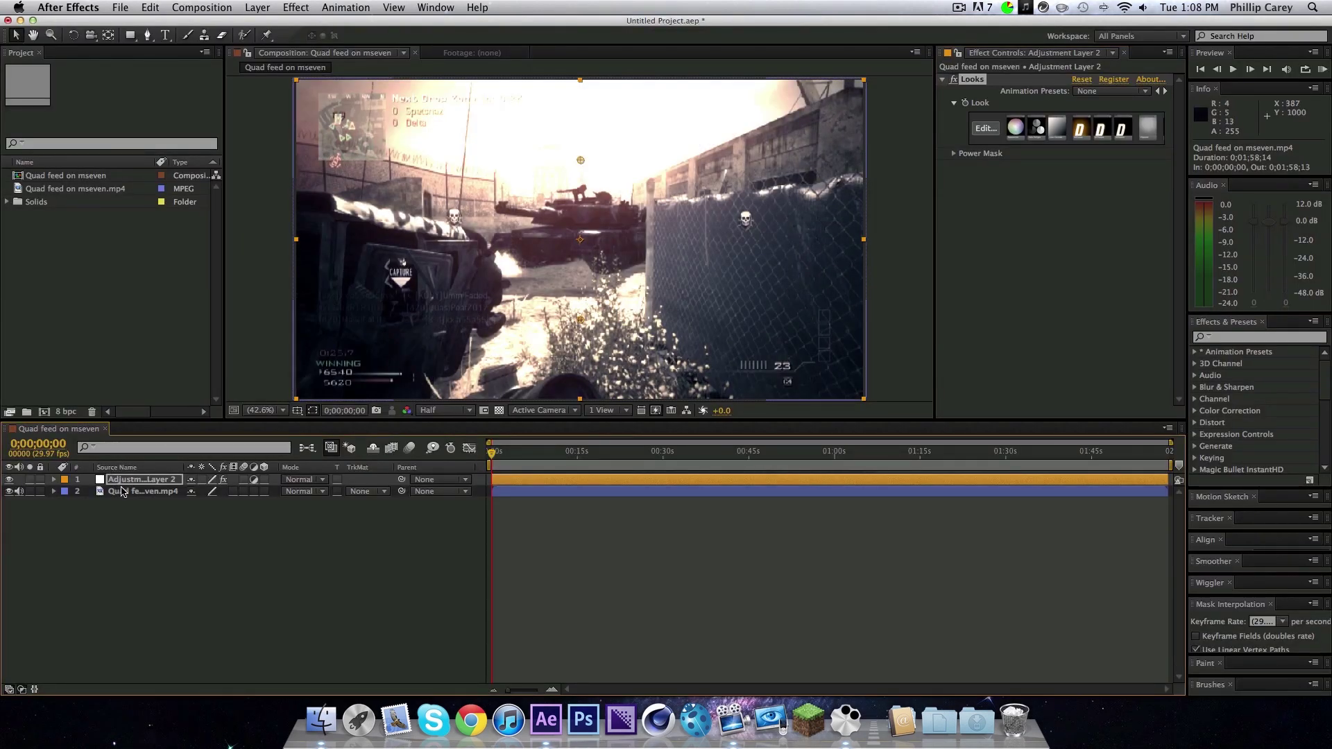
Pre-compose the adjustment layer and gameplay footage into Pre-comp 1.
{"action": "left_click", "coordinate": [126, 491], "text": "shift"}
{"action": "left_click", "coordinate": [257, 7]}
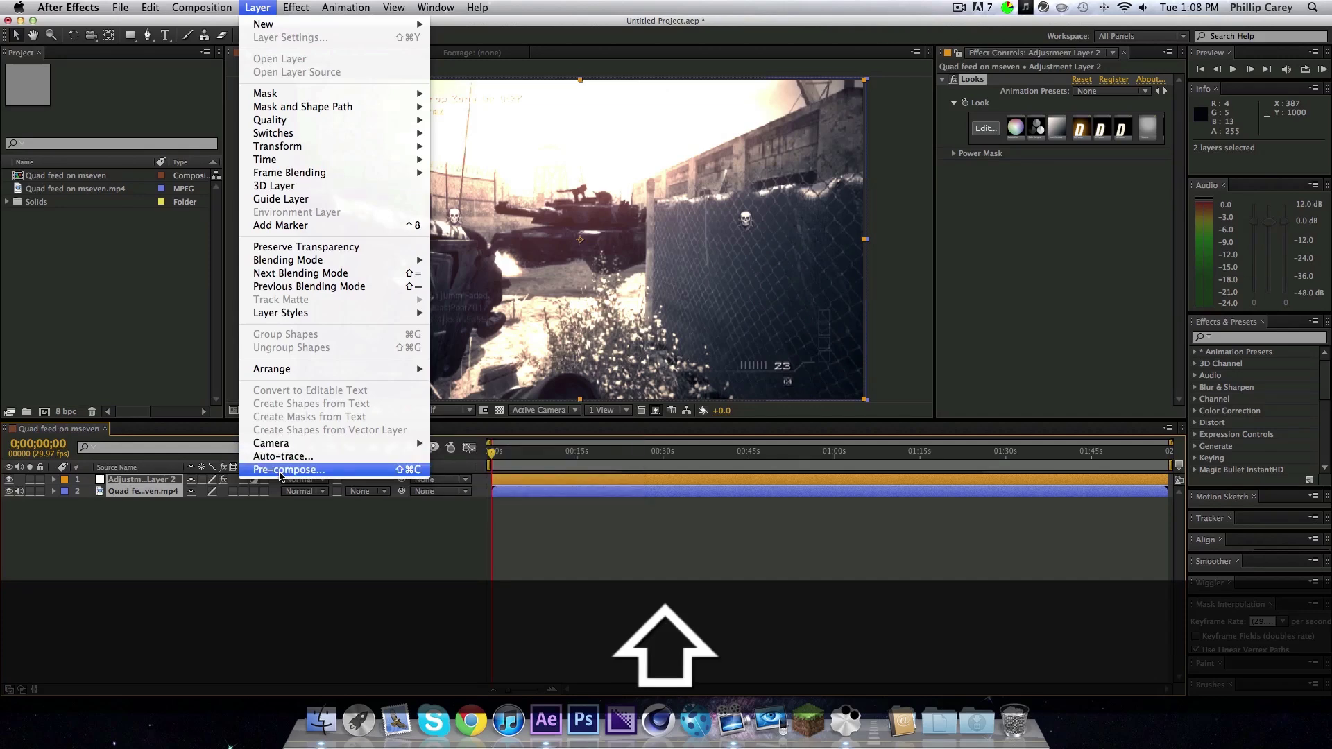
{"action": "left_click", "coordinate": [290, 469]}
{"action": "left_click", "coordinate": [750, 432]}
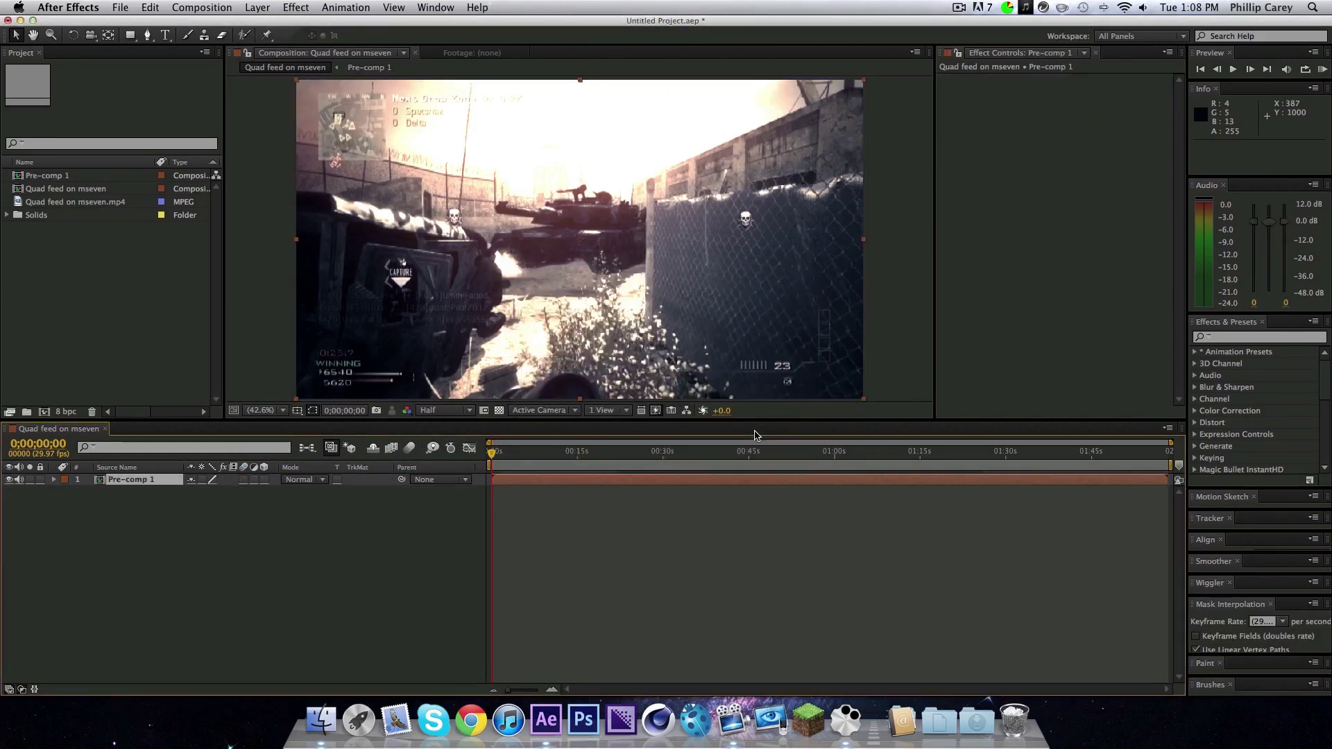
Reselect the Pre-comp 1 layer and browse the Effect and Layer menus.
{"action": "left_click", "coordinate": [268, 573]}
{"action": "left_click", "coordinate": [141, 480]}
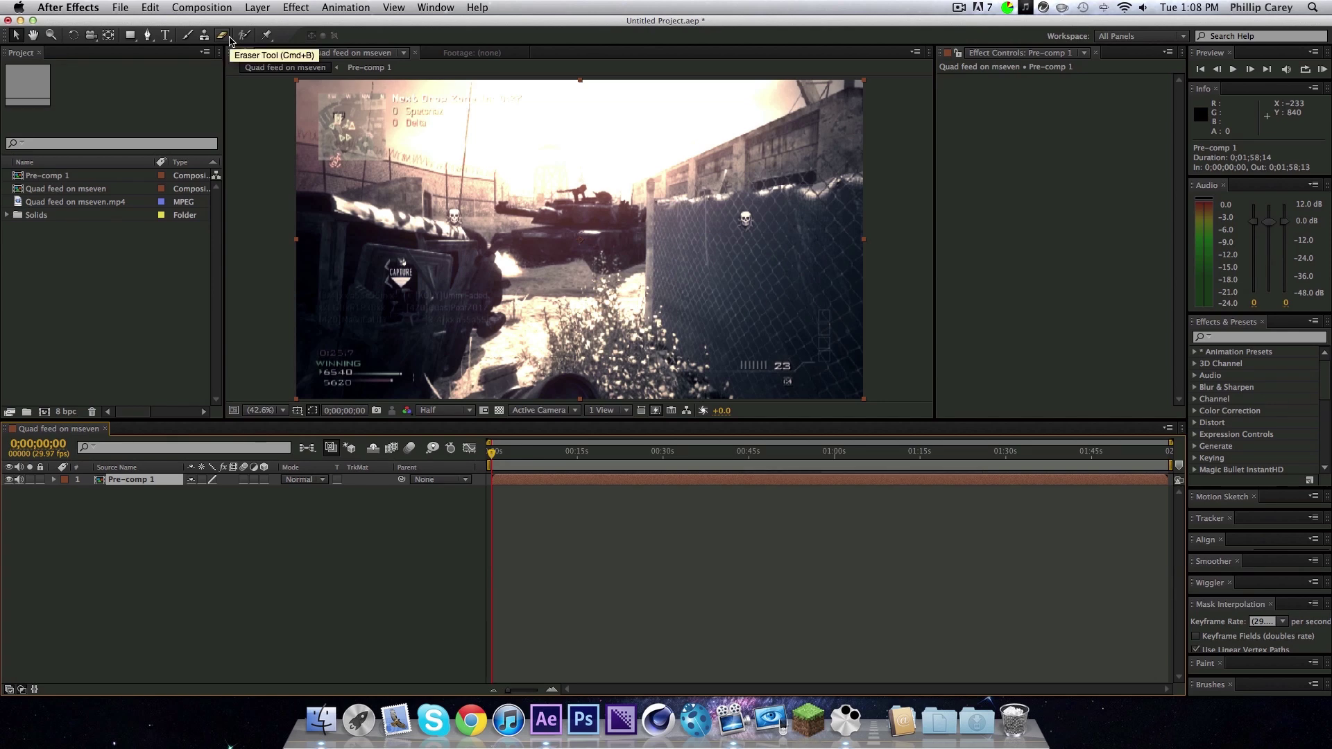
{"action": "left_click", "coordinate": [284, 8]}
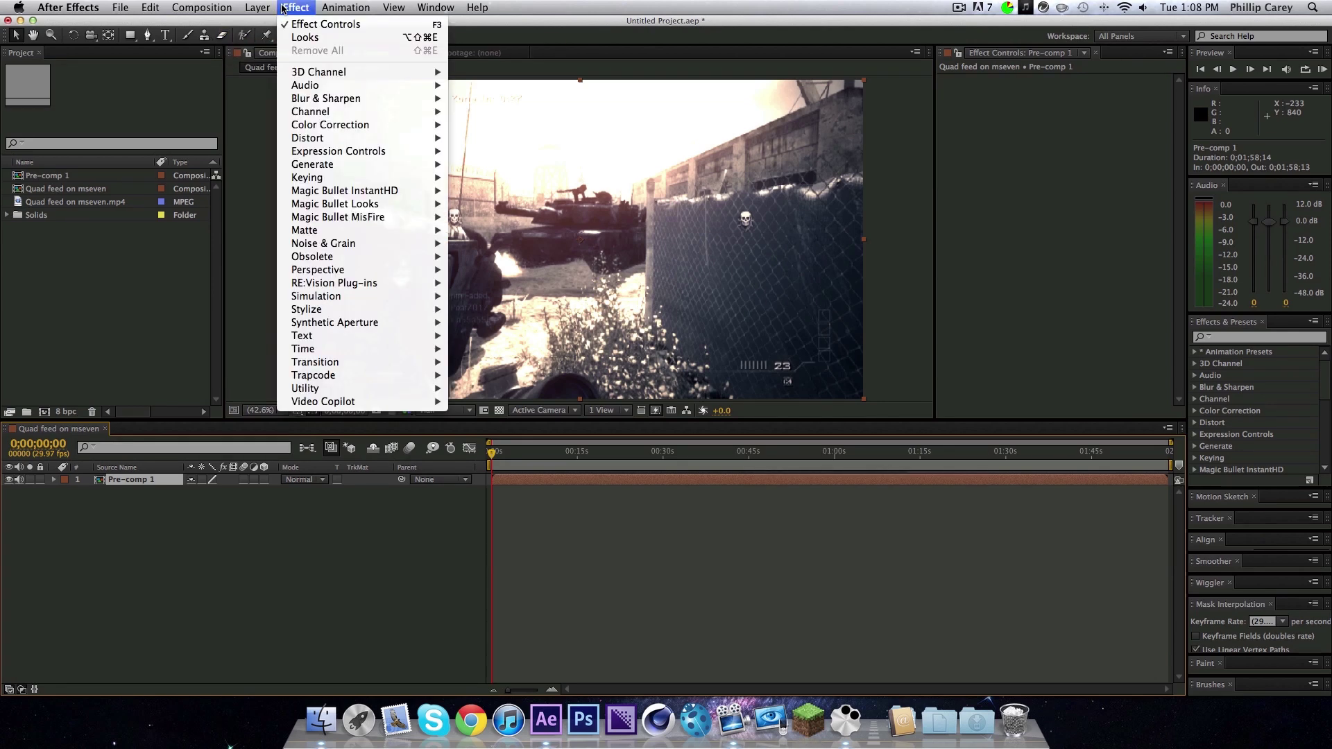
{"action": "left_click", "coordinate": [284, 8]}
{"action": "left_click", "coordinate": [256, 7]}
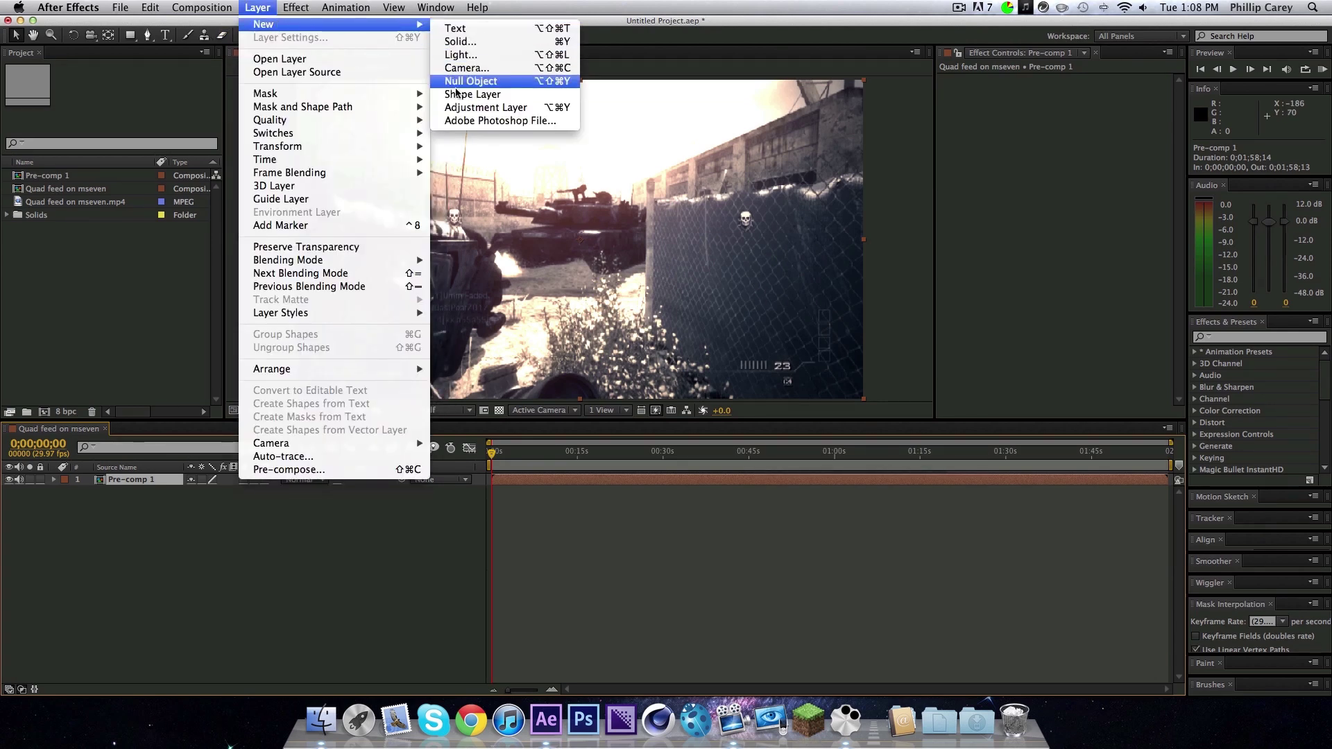
Add another adjustment layer above Pre-comp 1.
{"action": "left_click", "coordinate": [459, 108]}
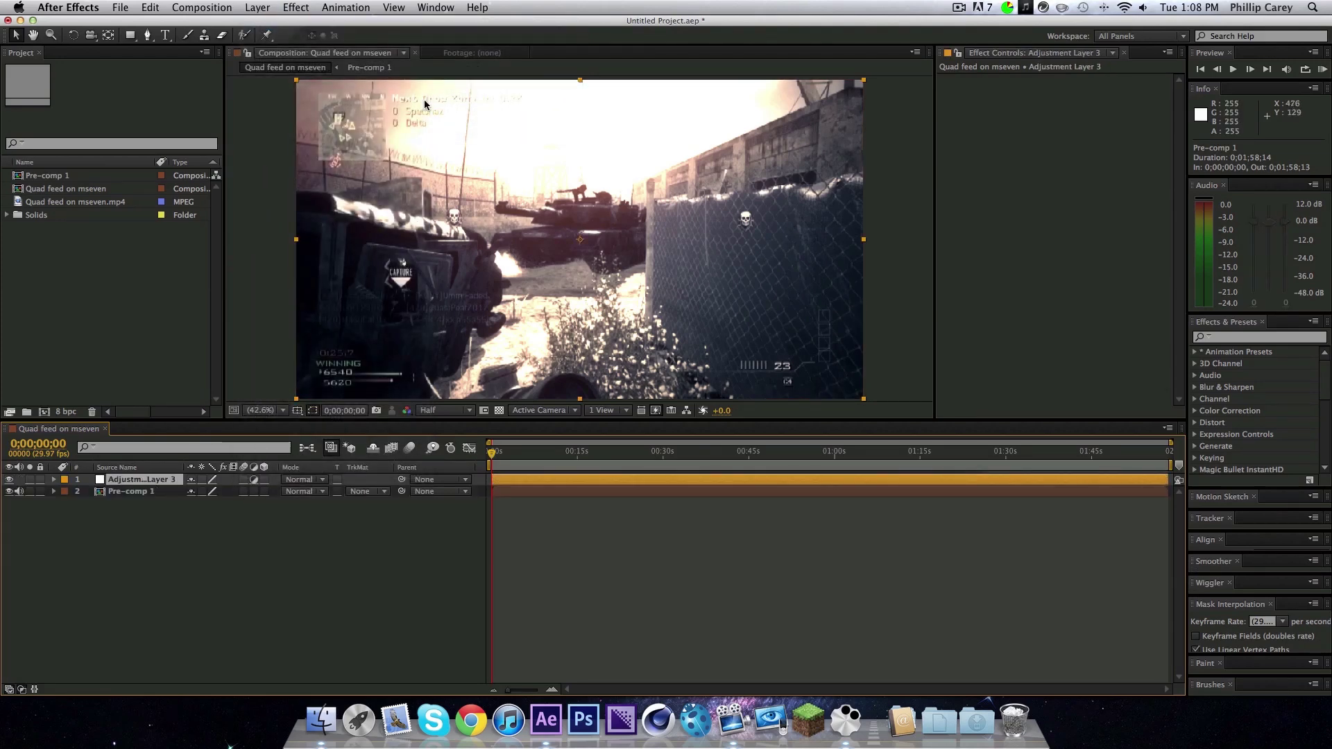
{"action": "left_click", "coordinate": [303, 8]}
{"action": "left_click", "coordinate": [346, 8]}
Search Effects & Presets for 'cc ra' and apply CC Radial Blur to the new adjustment layer.
{"action": "left_click", "coordinate": [1246, 337]}
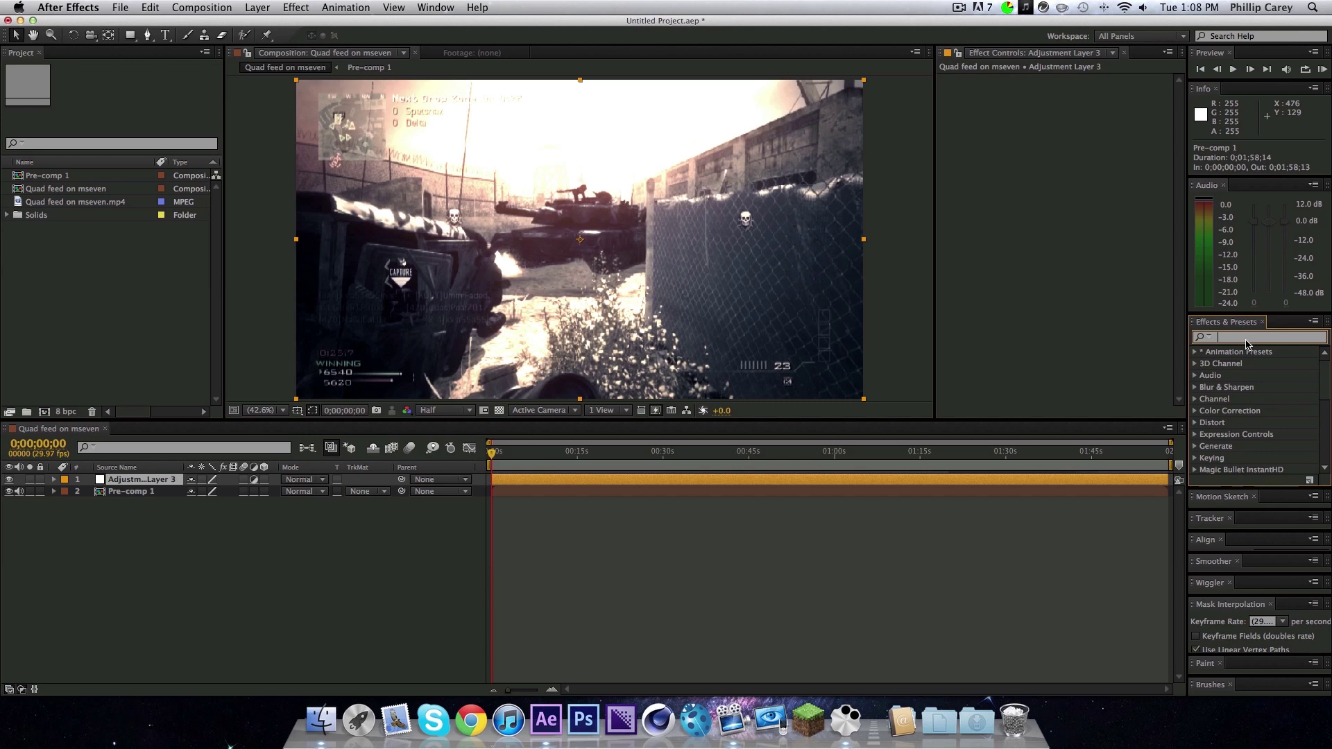
{"action": "type", "text": "cc ra"}
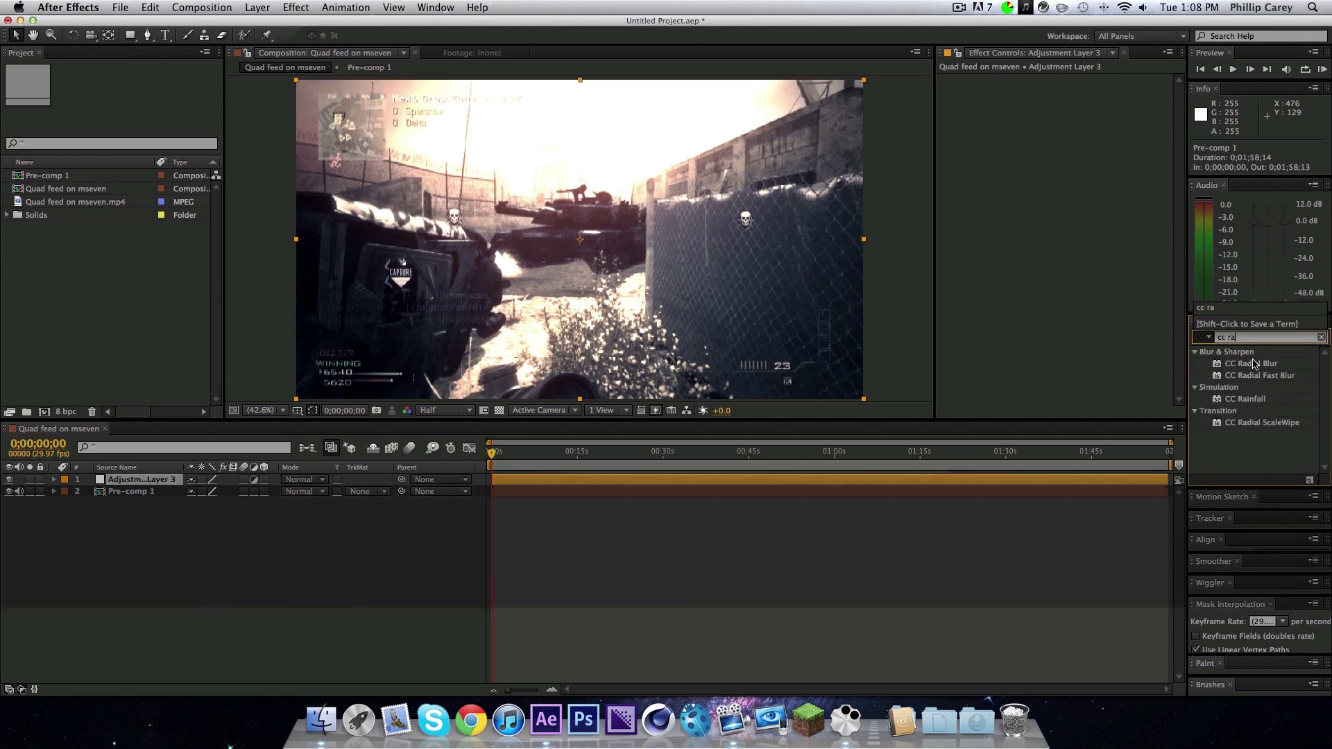
{"action": "left_click_drag", "start_coordinate": [1253, 368], "coordinate": [734, 330]}
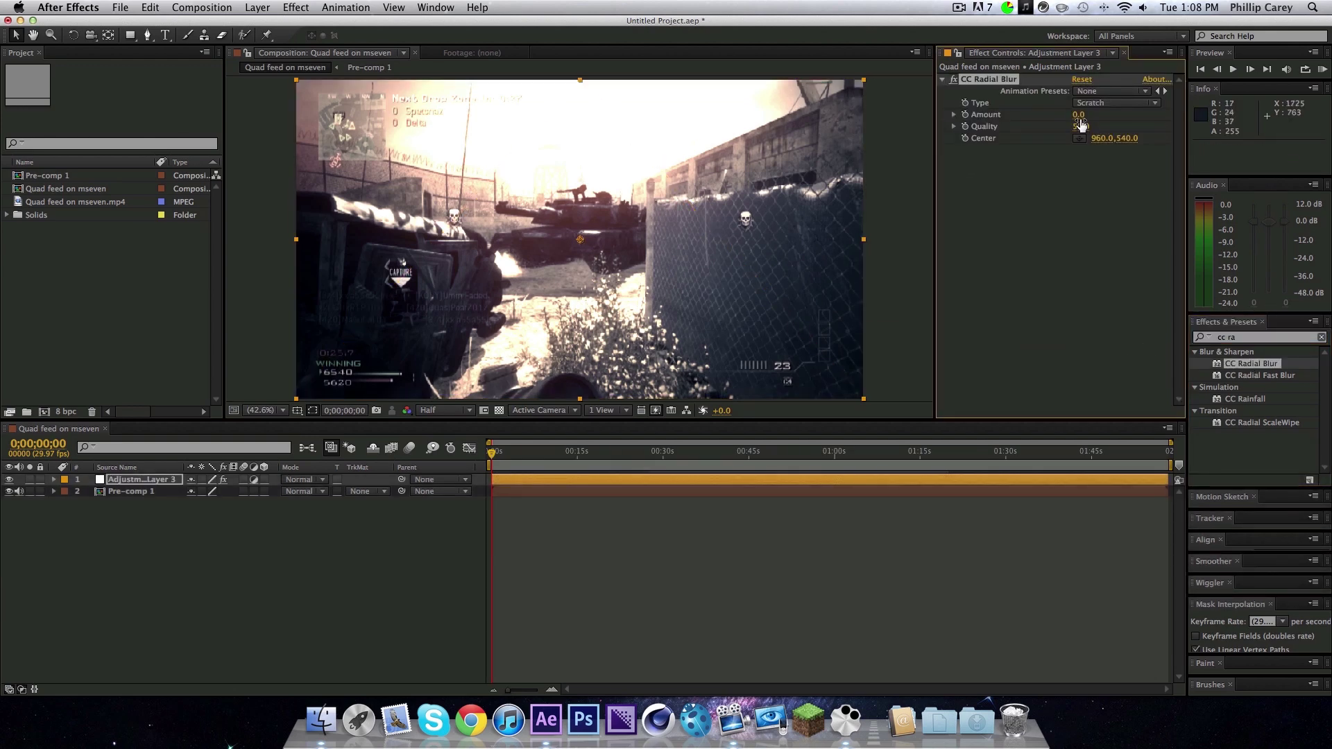
{"action": "left_click", "coordinate": [147, 35]}
Draw a four-point mask over the sky strip at the top of the frame on the adjustment layer.
{"action": "key", "text": "comma"}
{"action": "key", "text": "comma"}
{"action": "key", "text": "comma"}
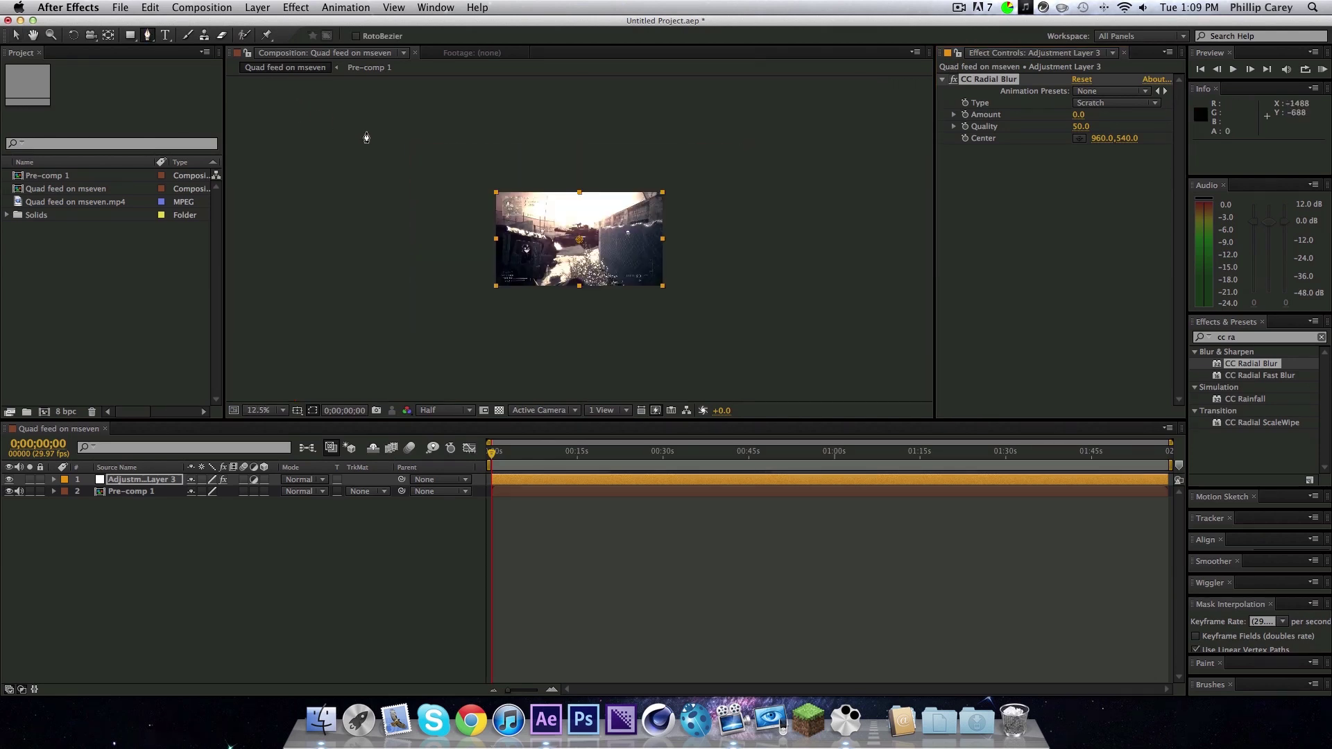
{"action": "key", "text": "period"}
{"action": "left_click", "coordinate": [398, 136]}
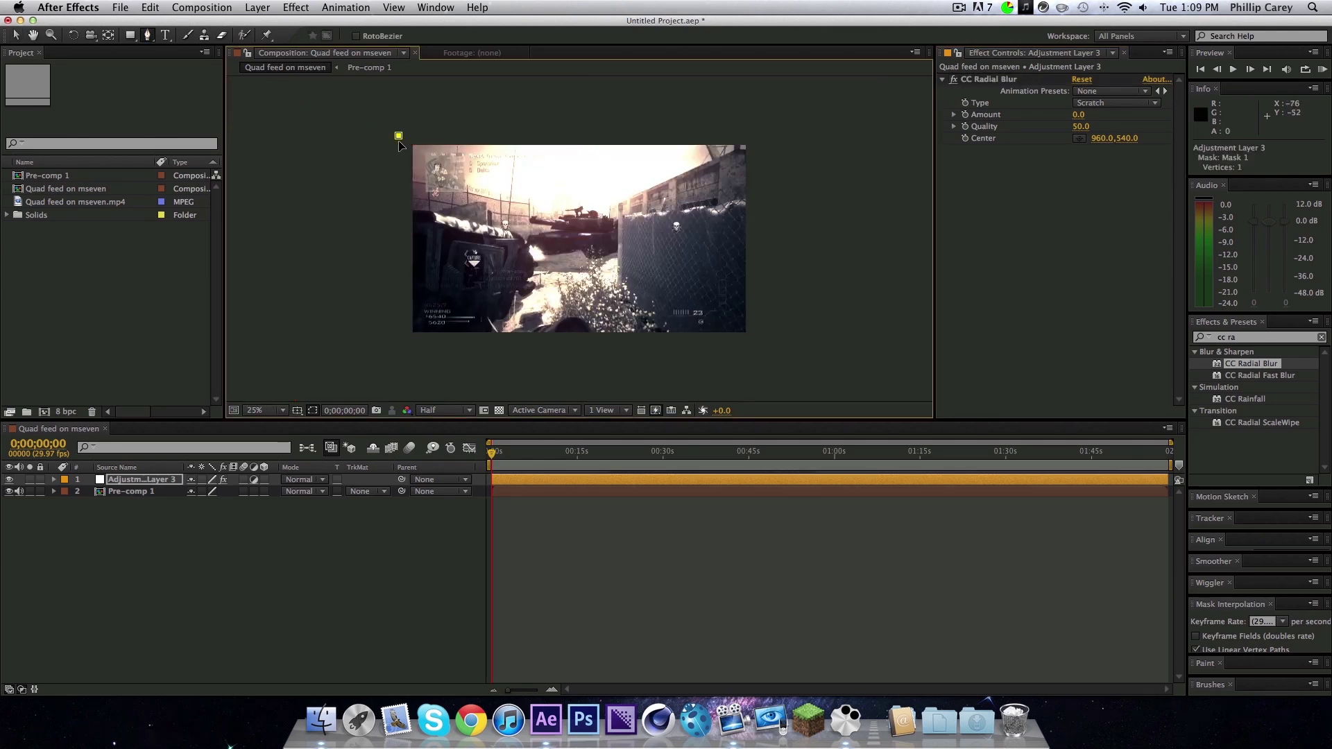
{"action": "left_click", "coordinate": [395, 210]}
{"action": "left_click", "coordinate": [762, 210]}
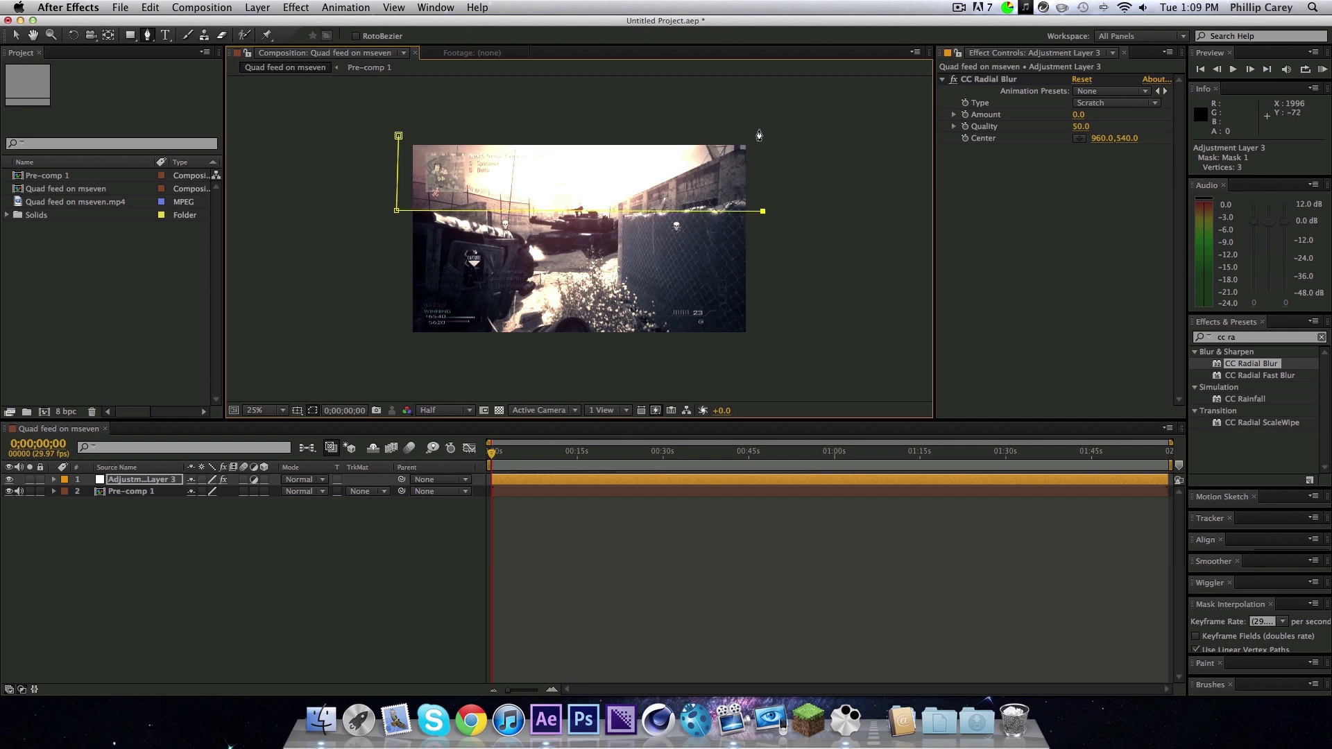
{"action": "left_click", "coordinate": [758, 130]}
{"action": "left_click", "coordinate": [398, 136]}
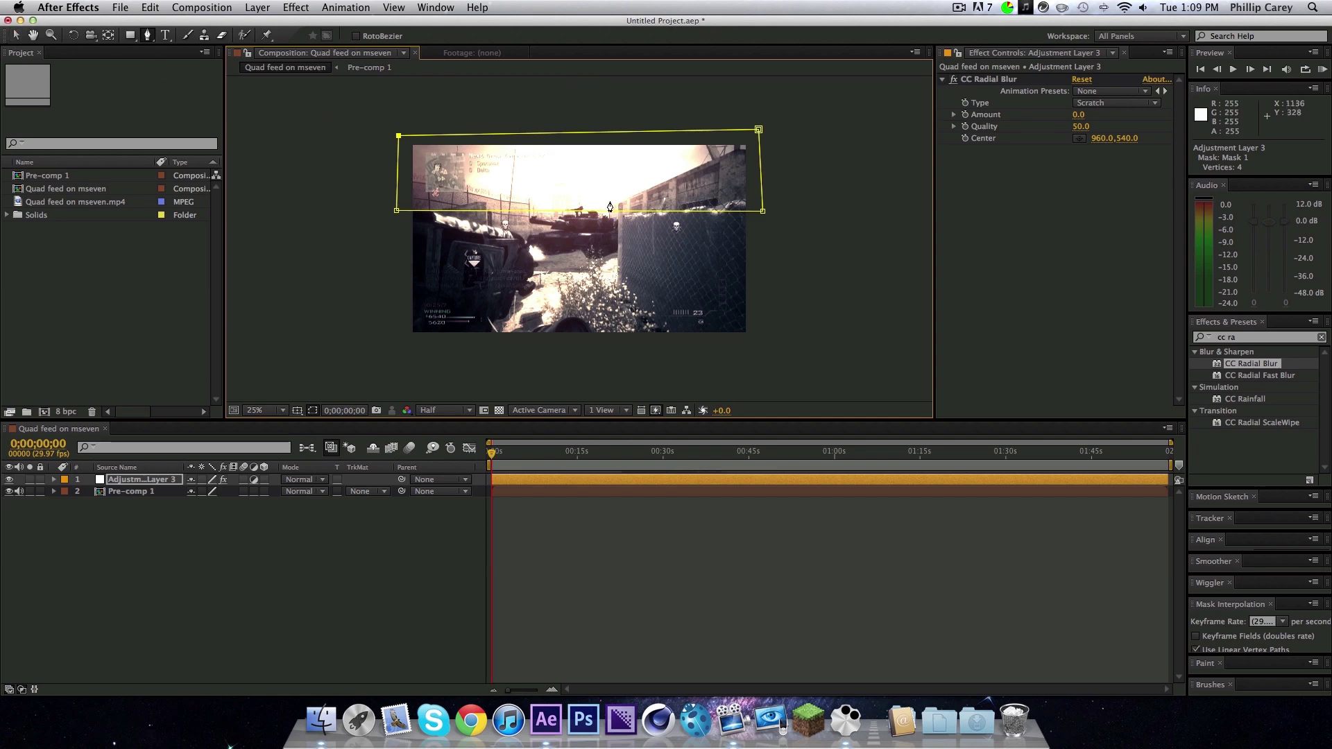
{"action": "scroll", "coordinate": [603, 240], "scroll_direction": "up", "scroll_amount": 1}
{"action": "scroll", "coordinate": [588, 184], "scroll_direction": "down", "scroll_amount": 1}
{"action": "left_click", "coordinate": [16, 35]}
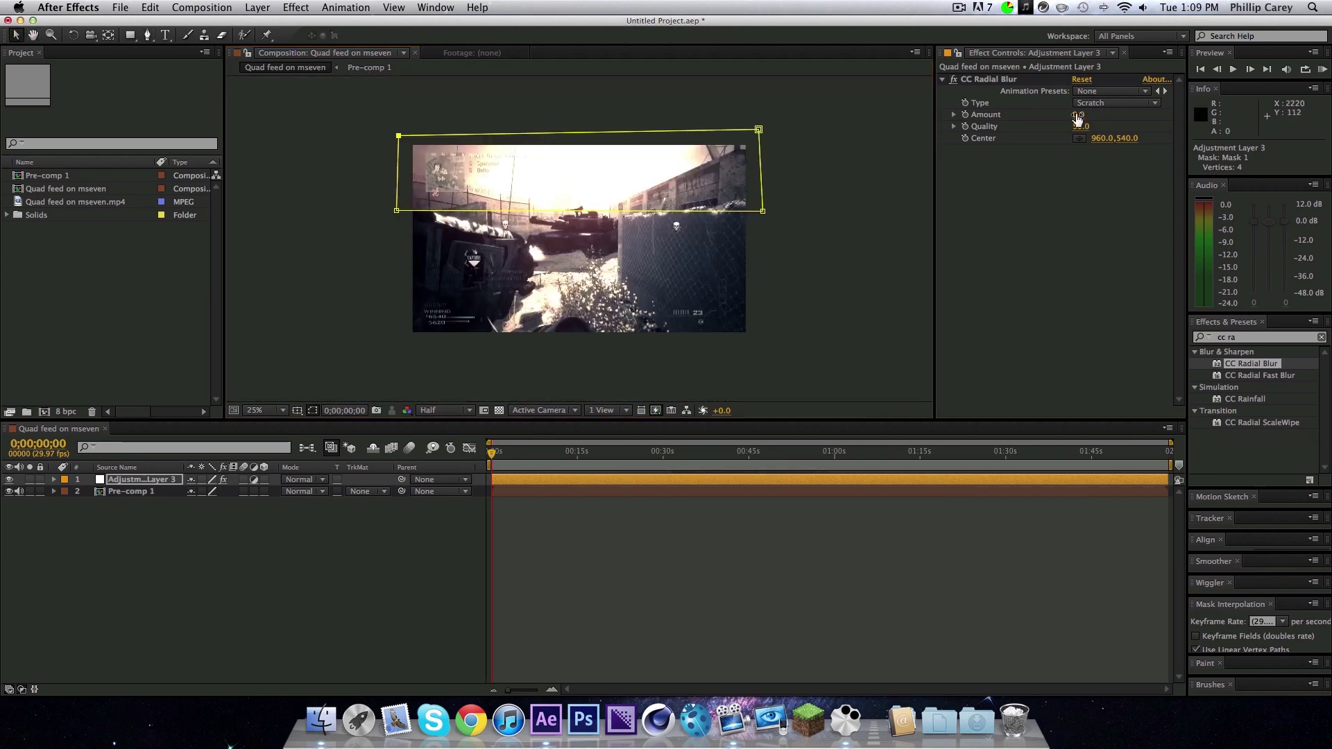
Set CC Radial Blur Amount to 11 and Type to Fading Zoom, zooming in to check.
{"action": "left_click_drag", "start_coordinate": [1078, 114], "coordinate": [1087, 119]}
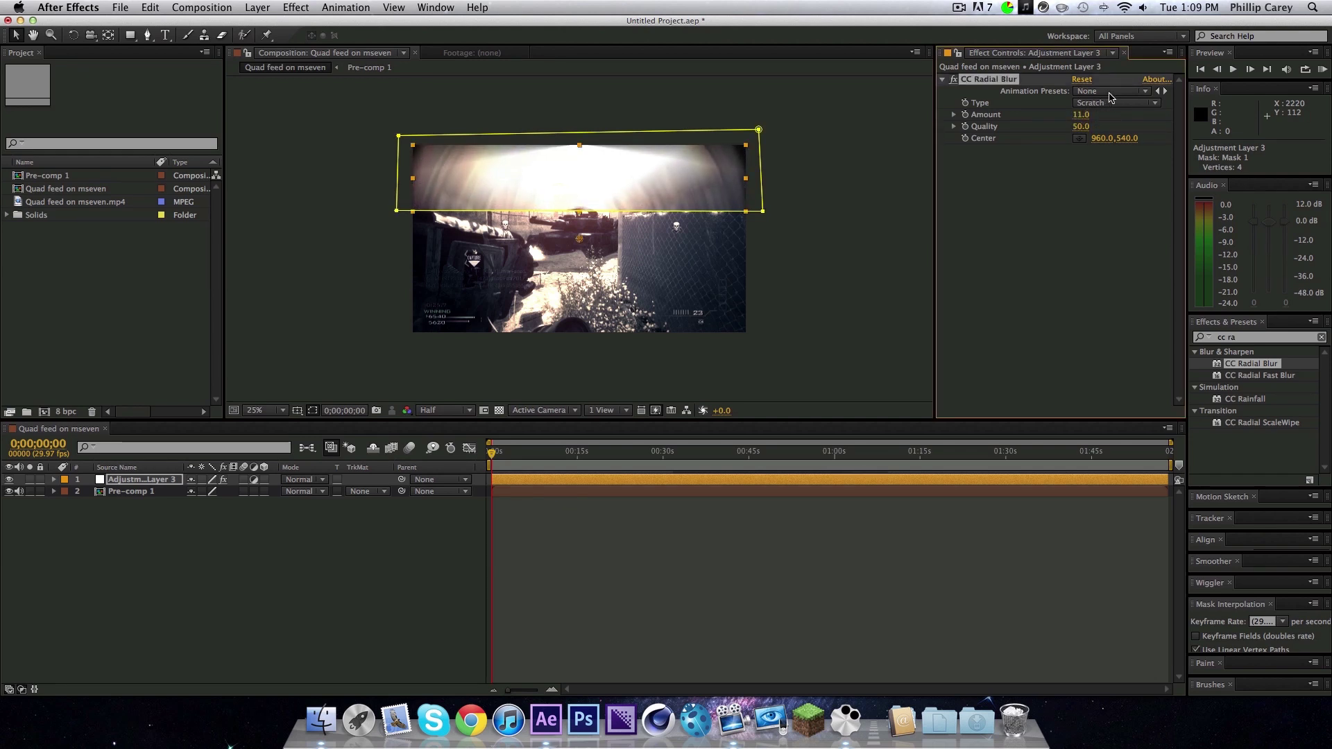
{"action": "left_click", "coordinate": [1099, 104]}
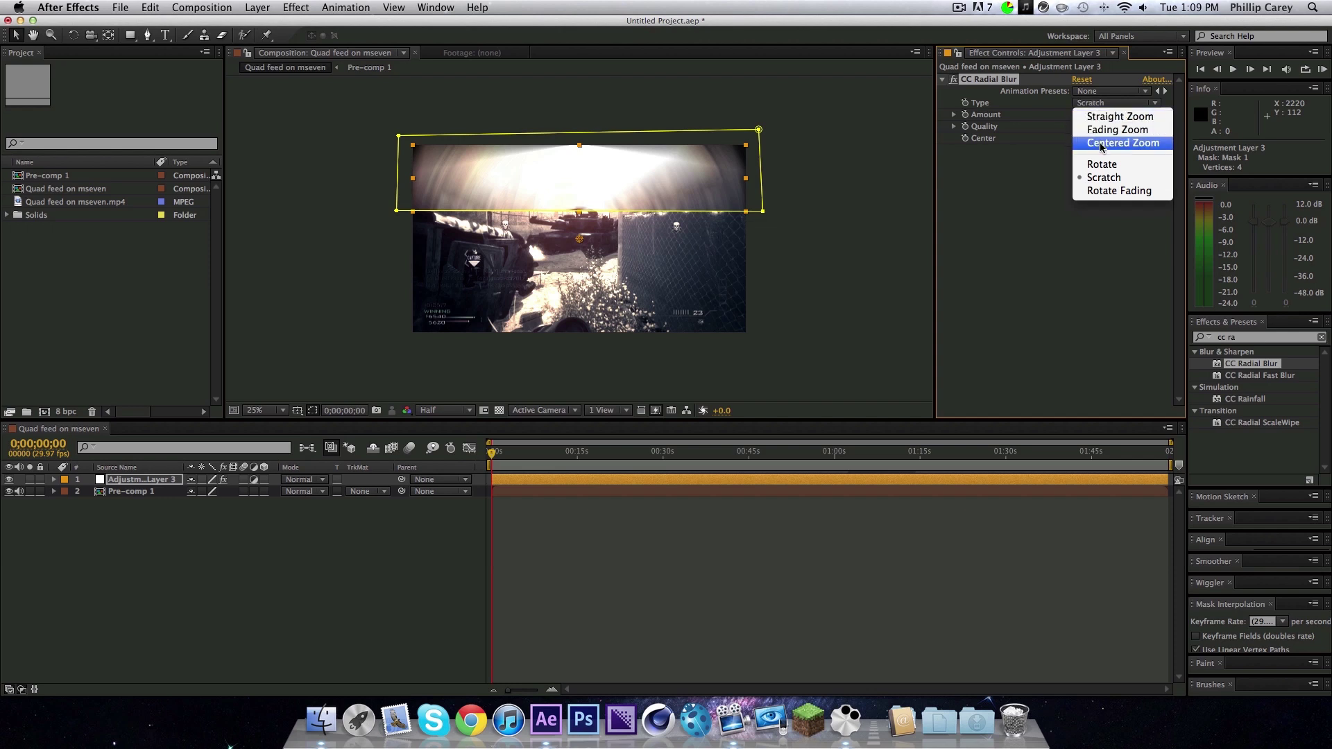
{"action": "left_click", "coordinate": [1105, 131]}
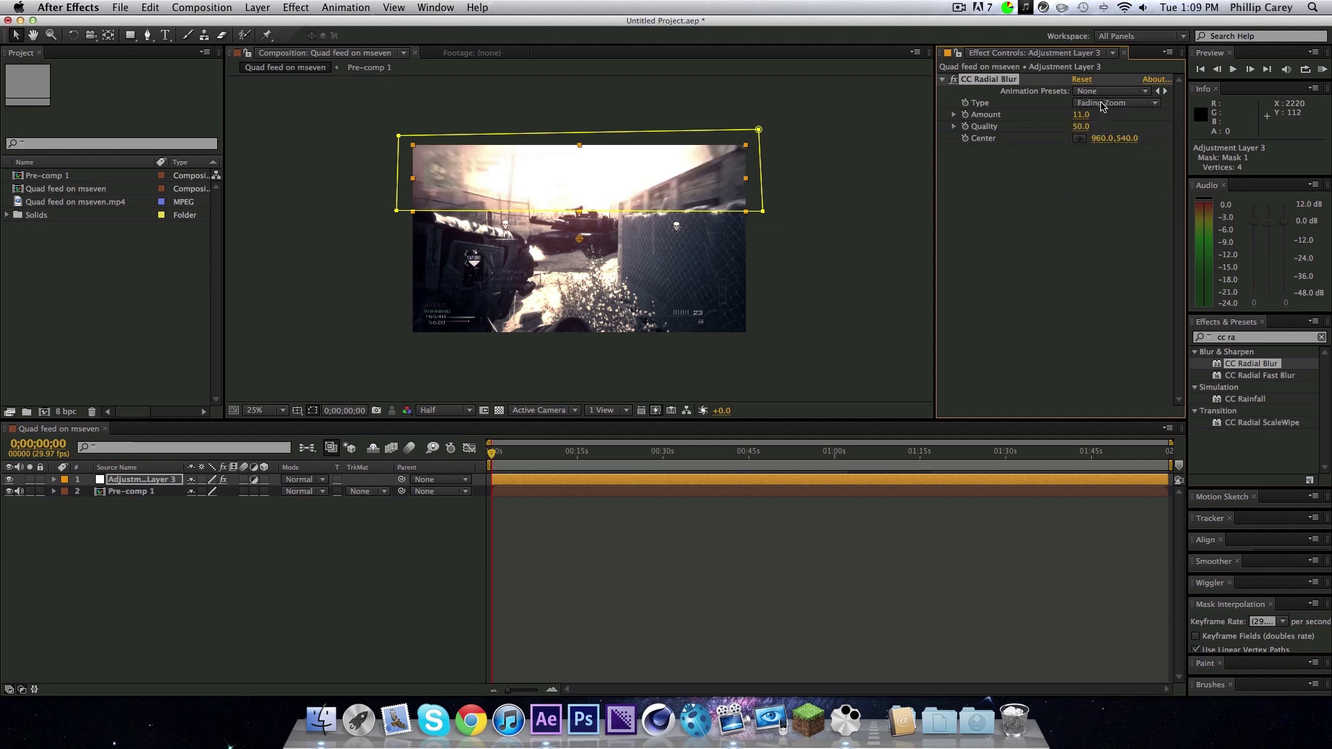
{"action": "left_click", "coordinate": [1101, 105]}
{"action": "left_click", "coordinate": [1109, 117]}
{"action": "left_click", "coordinate": [1115, 129]}
{"action": "key", "text": "period"}
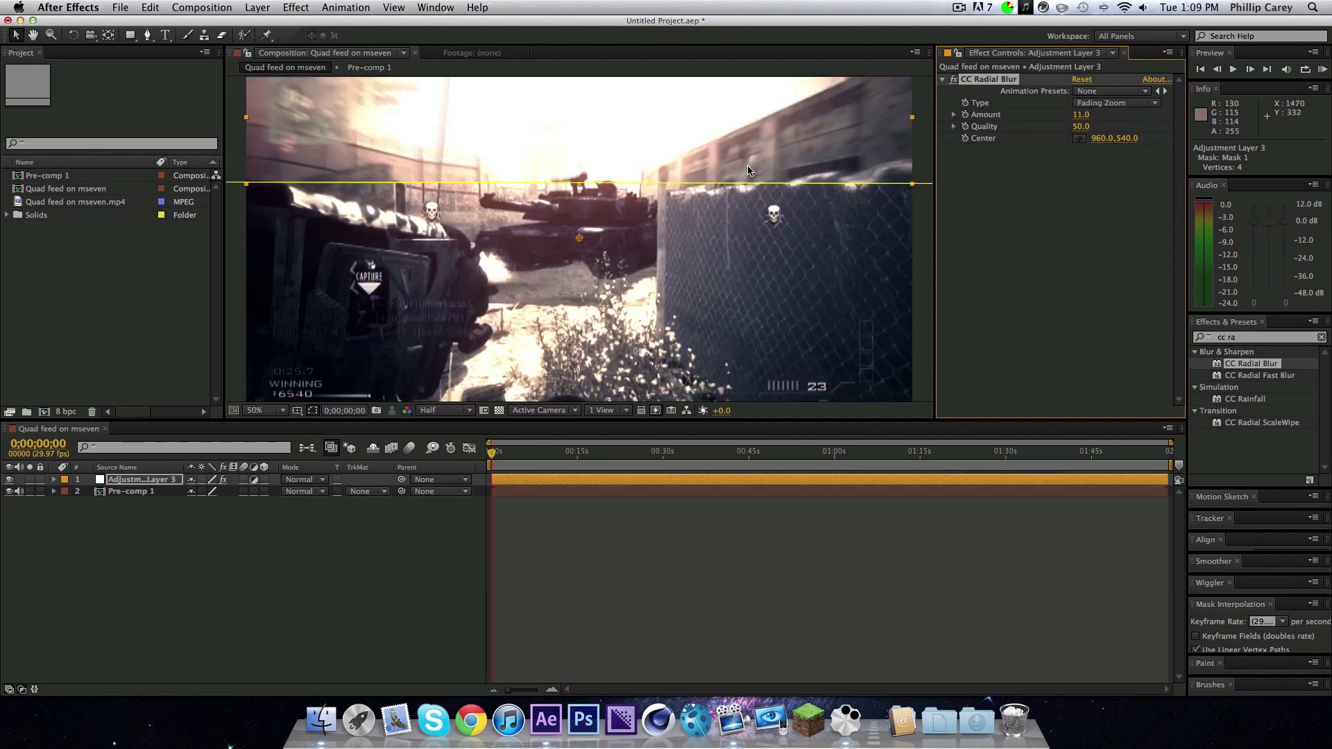
{"action": "key", "text": "comma"}
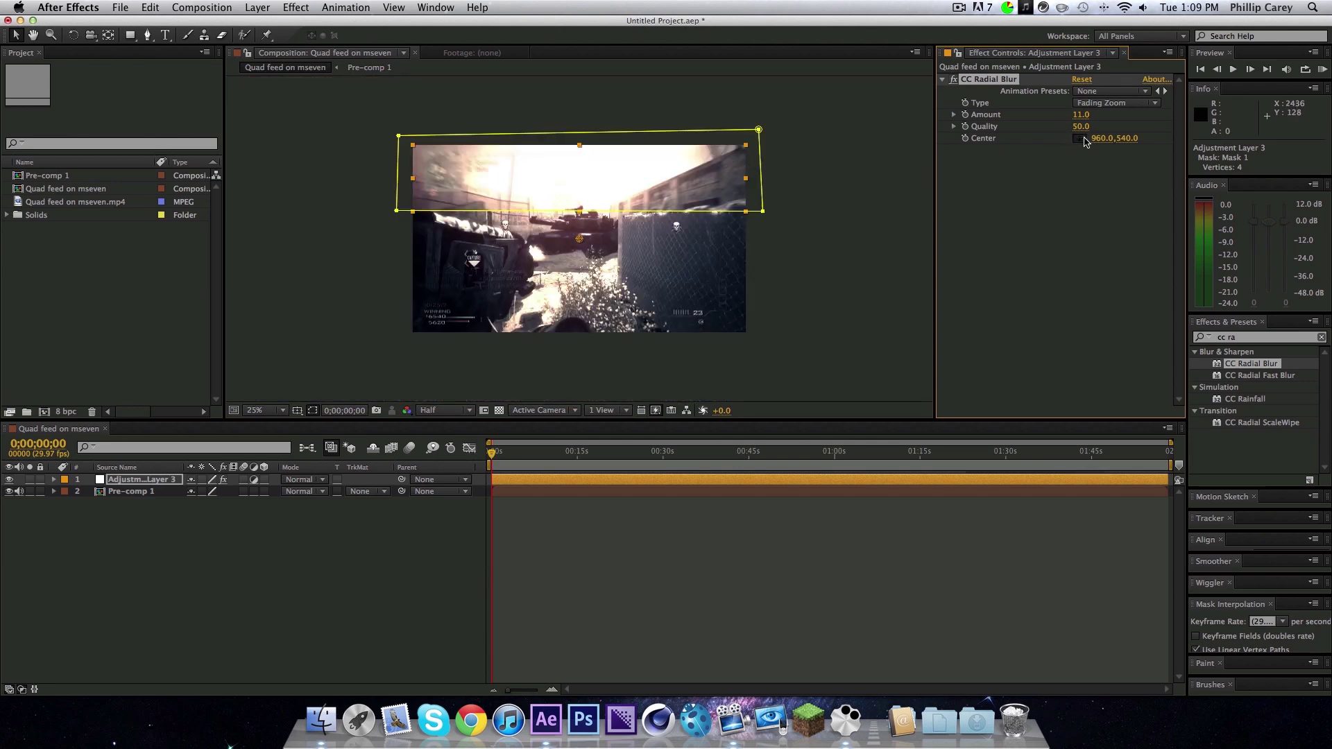
Place the radial blur centre above the frame at 936, -420.
{"action": "left_click", "coordinate": [1082, 138]}
{"action": "left_click", "coordinate": [618, 118]}
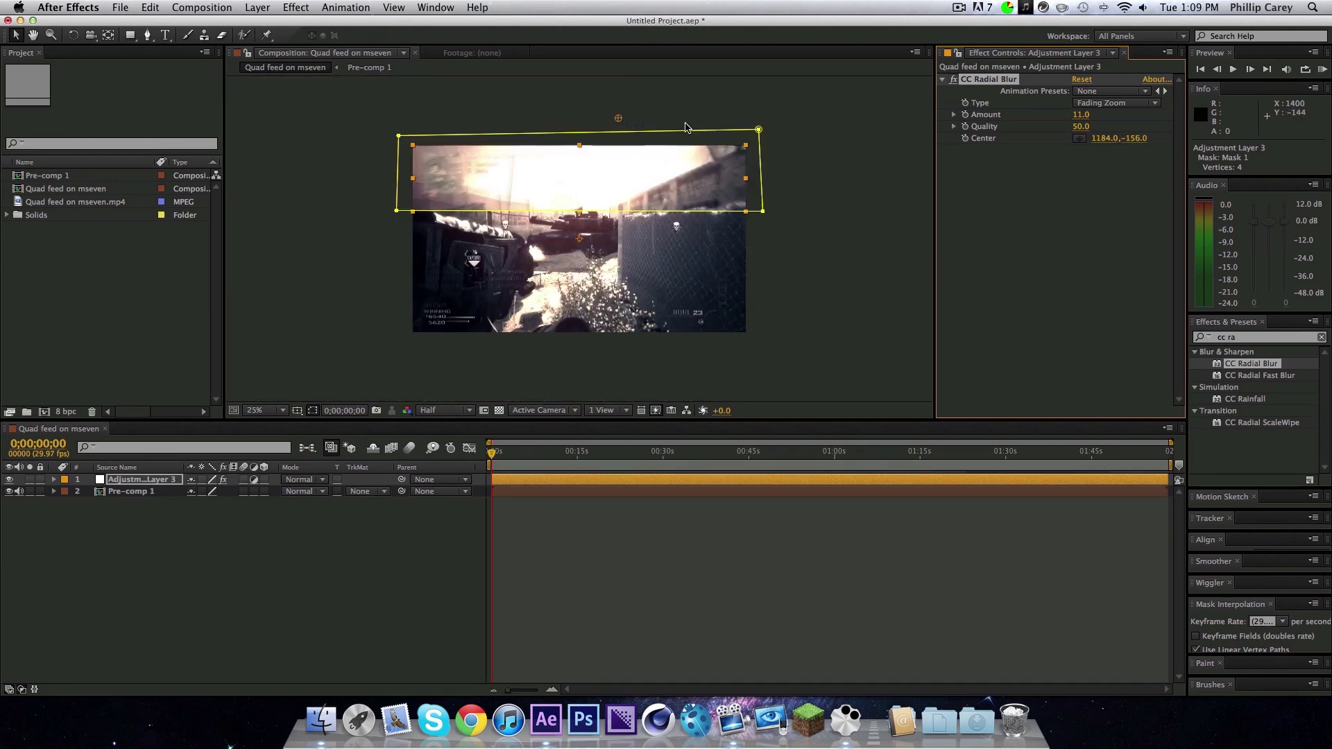
{"action": "key", "text": "period"}
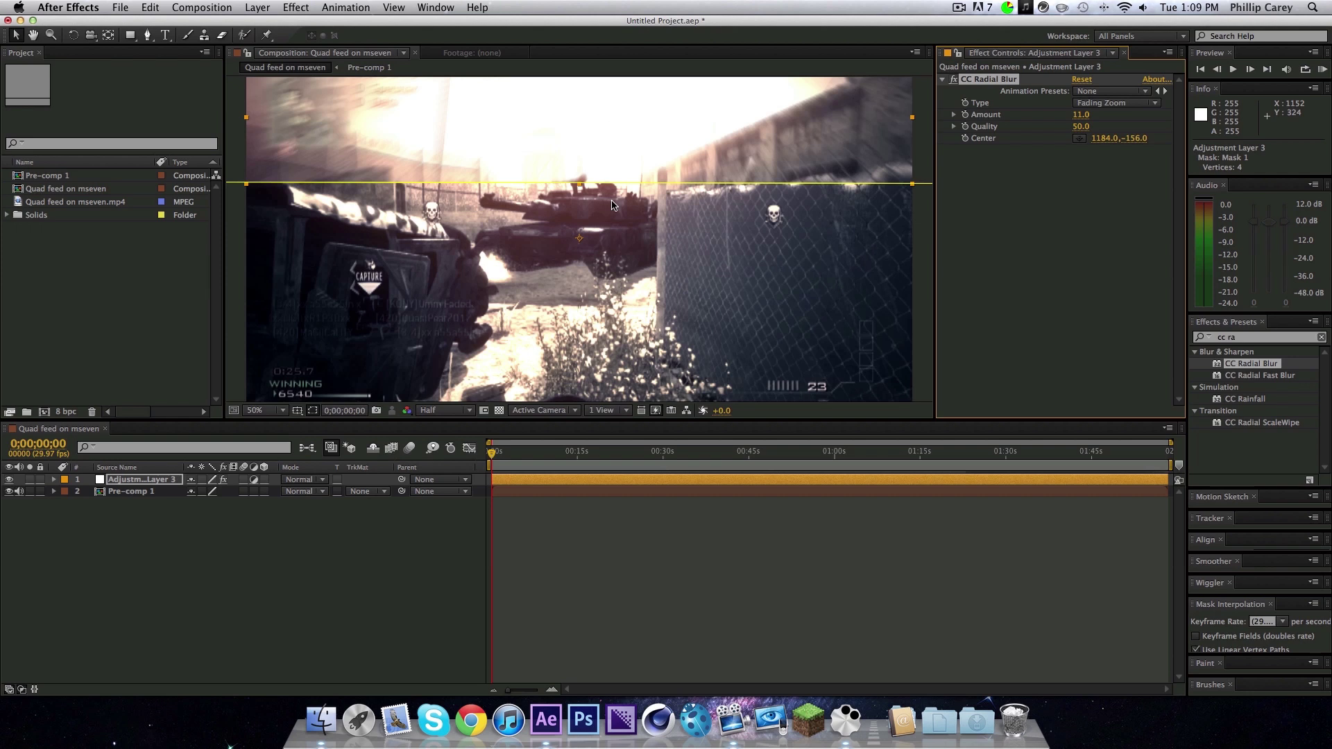
{"action": "key", "text": "comma"}
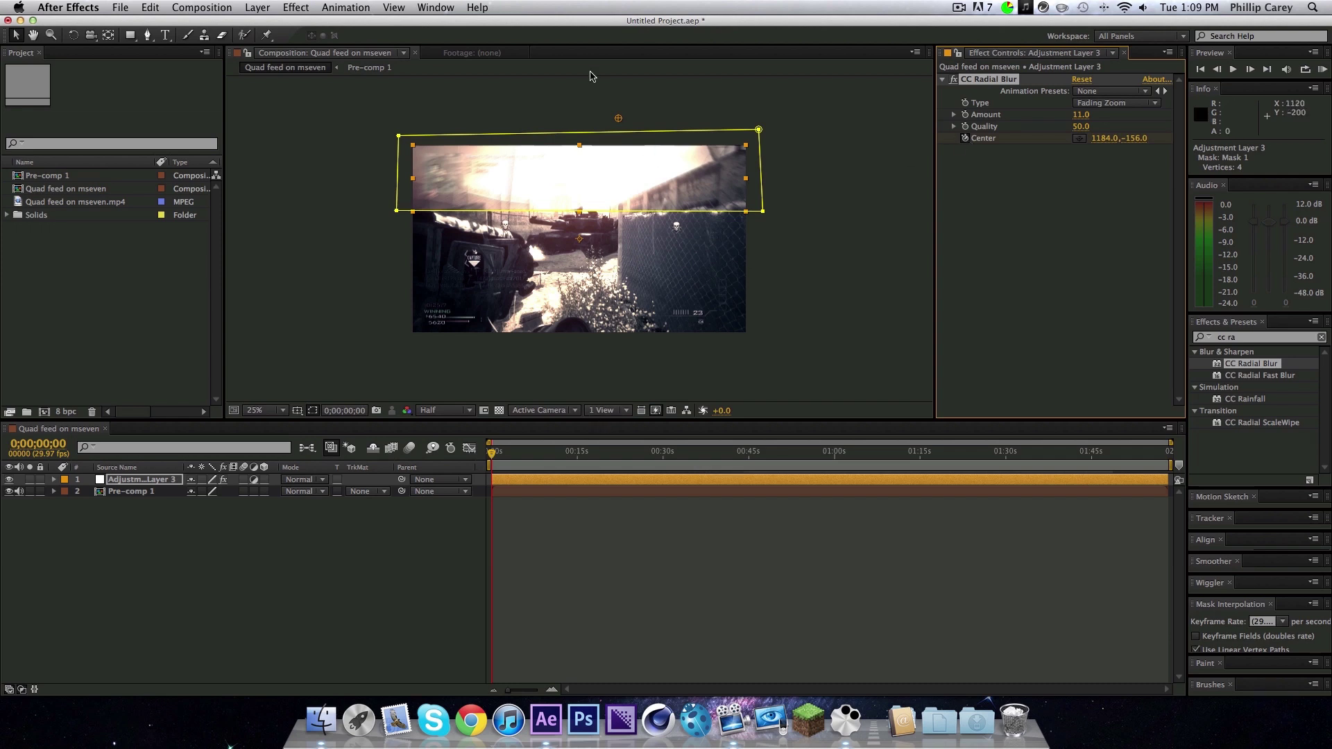
{"action": "mouse_move", "coordinate": [618, 119]}
{"action": "left_mouse_down"}
{"action": "mouse_move", "coordinate": [677, 118]}
{"action": "mouse_move", "coordinate": [569, 43]}
{"action": "left_mouse_up"}
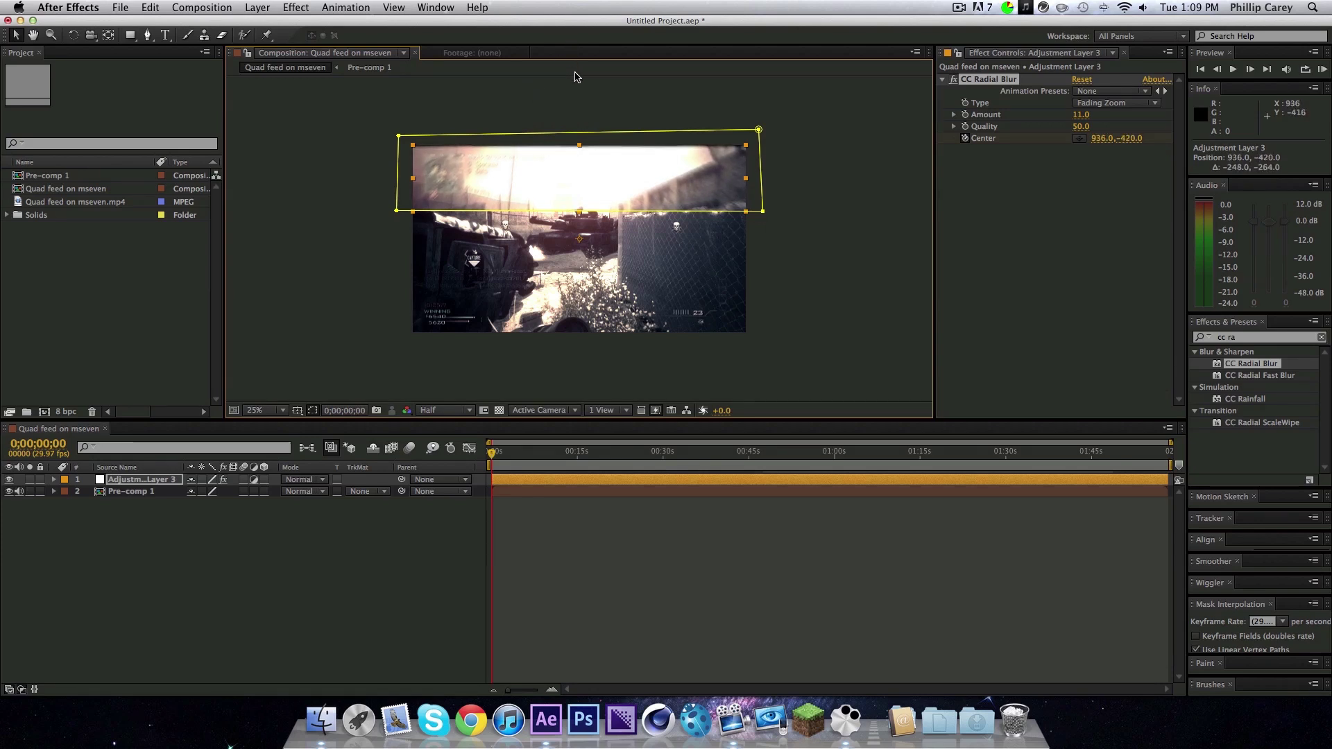
{"action": "left_click_drag", "start_coordinate": [569, 43], "coordinate": [576, 78]}
Reveal the mask properties with MM and set Mask Feather to 10 pixels.
{"action": "key", "text": "m"}
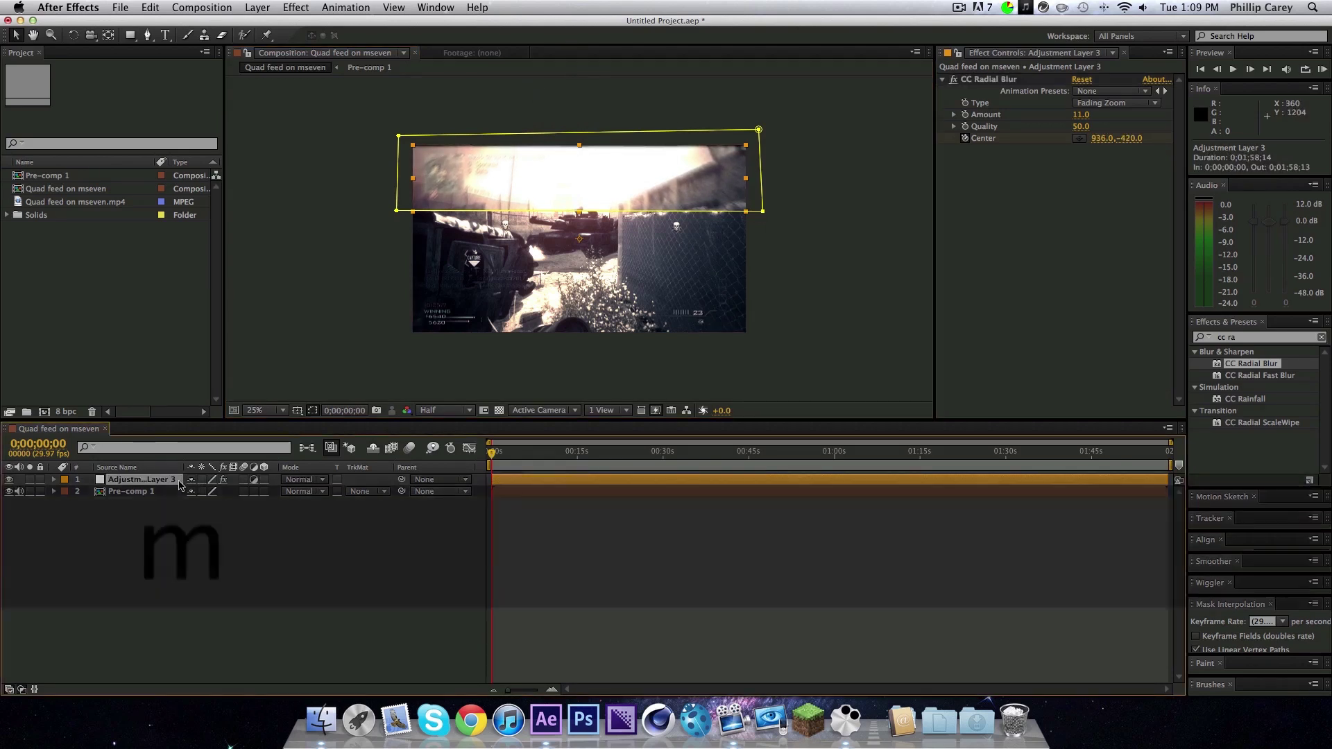
{"action": "key", "text": "m"}
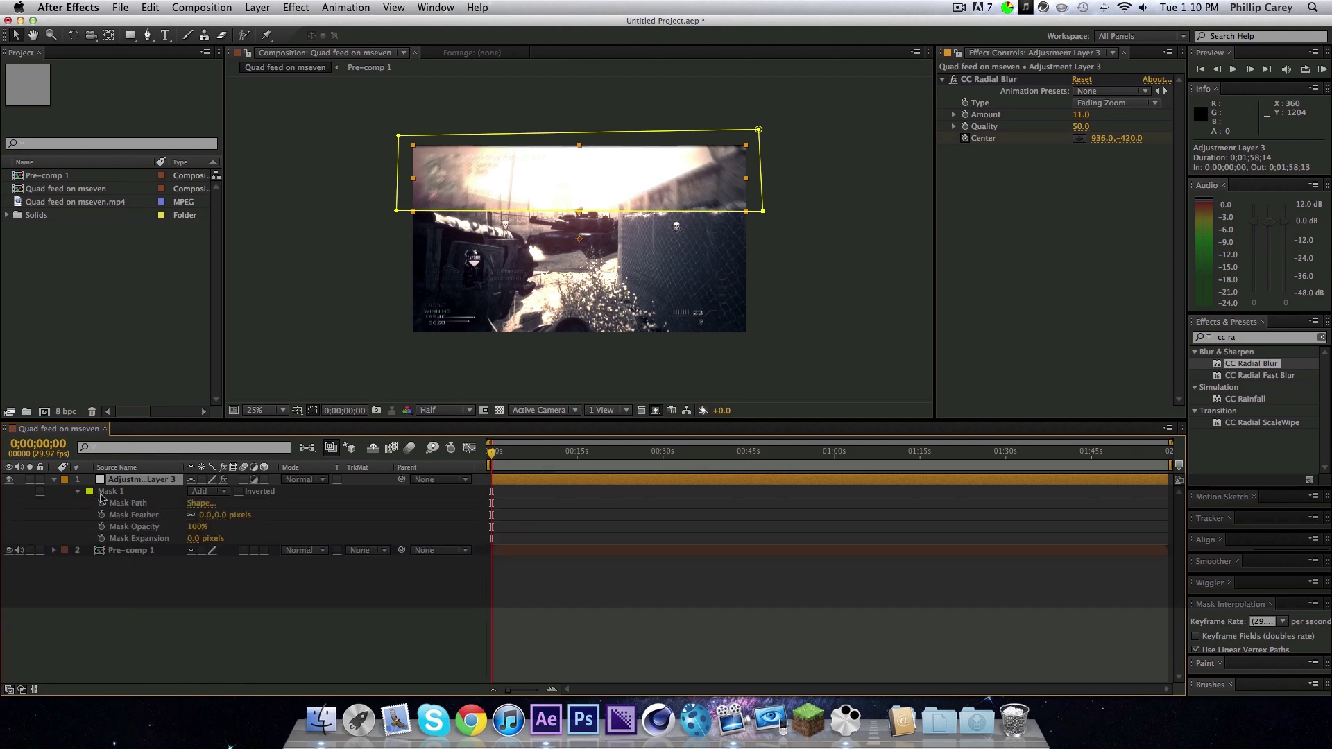
{"action": "left_click", "coordinate": [220, 515]}
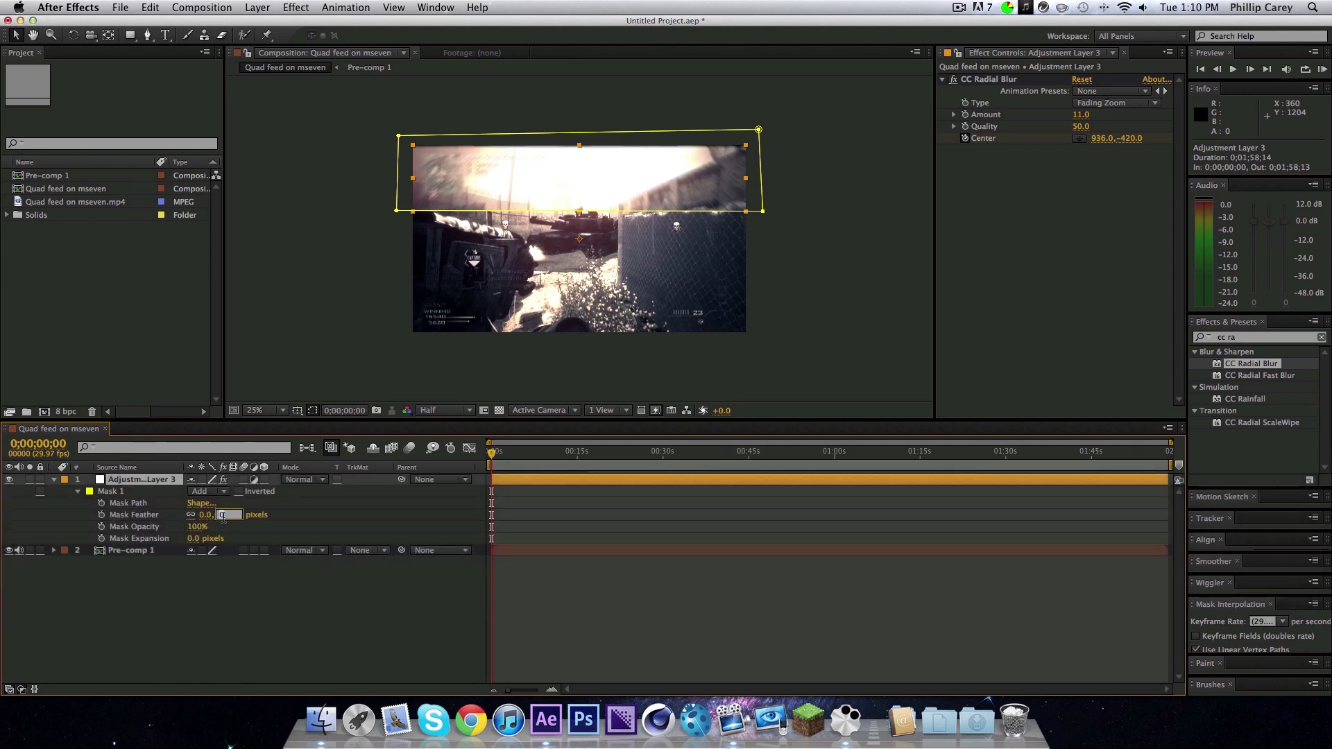
{"action": "type", "text": "10"}
{"action": "key", "text": "Return"}
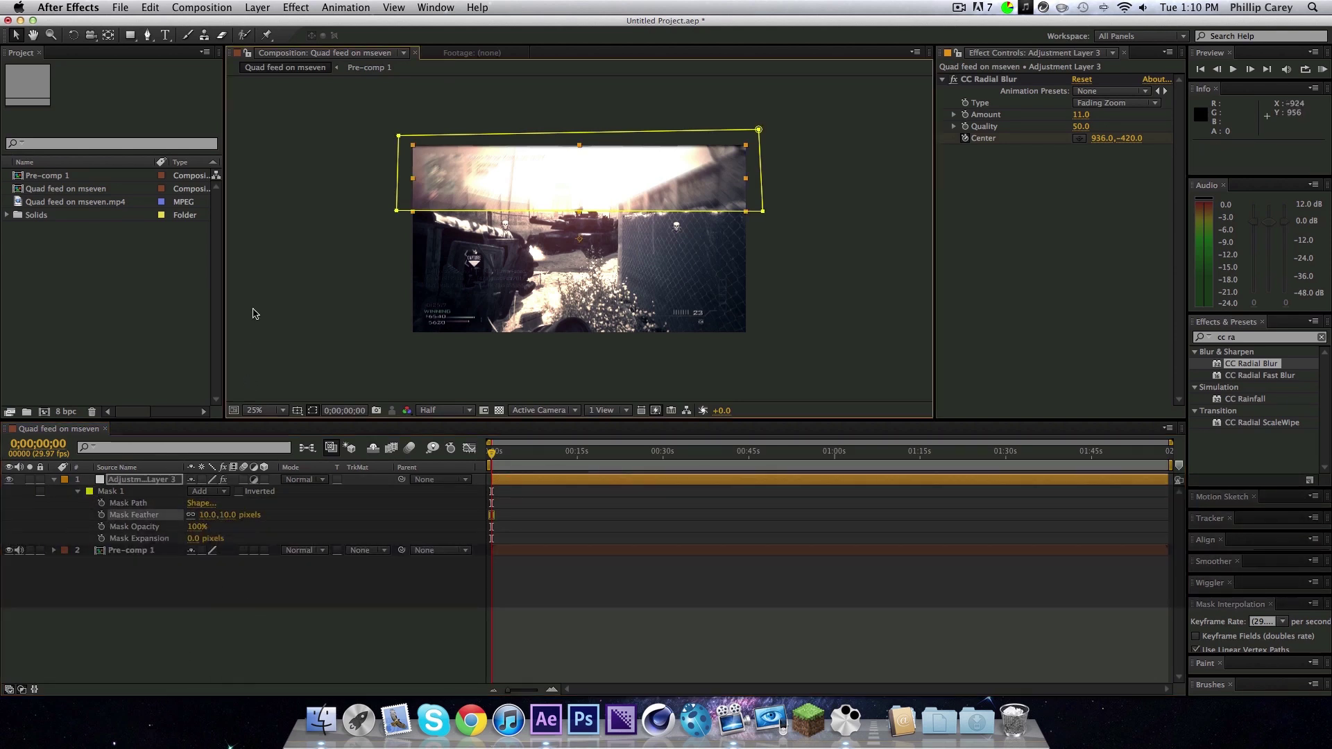
{"action": "left_click", "coordinate": [814, 301]}
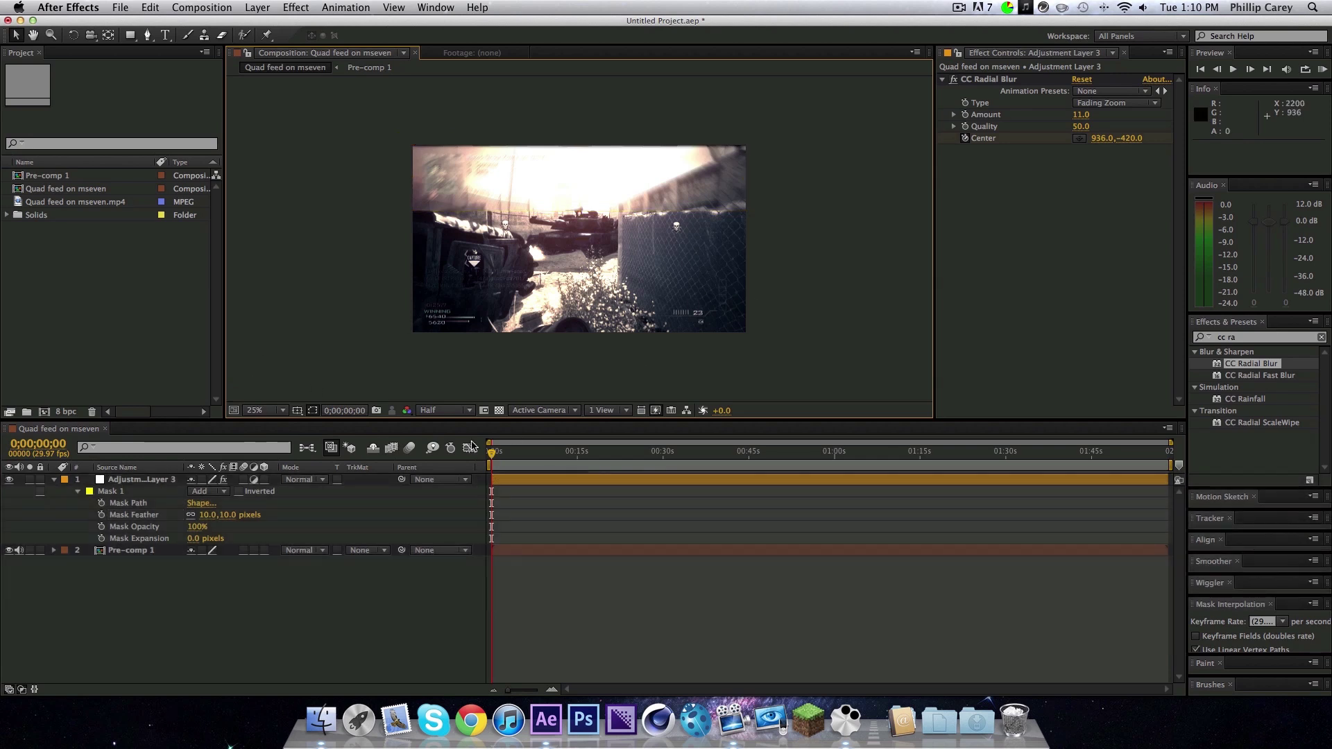
Scrub Mask Feather up to 100 pixels and preview the softened edge.
{"action": "left_click", "coordinate": [231, 534]}
{"action": "mouse_move", "coordinate": [229, 519]}
{"action": "left_mouse_down"}
{"action": "mouse_move", "coordinate": [376, 511]}
{"action": "mouse_move", "coordinate": [286, 514]}
{"action": "left_mouse_up"}
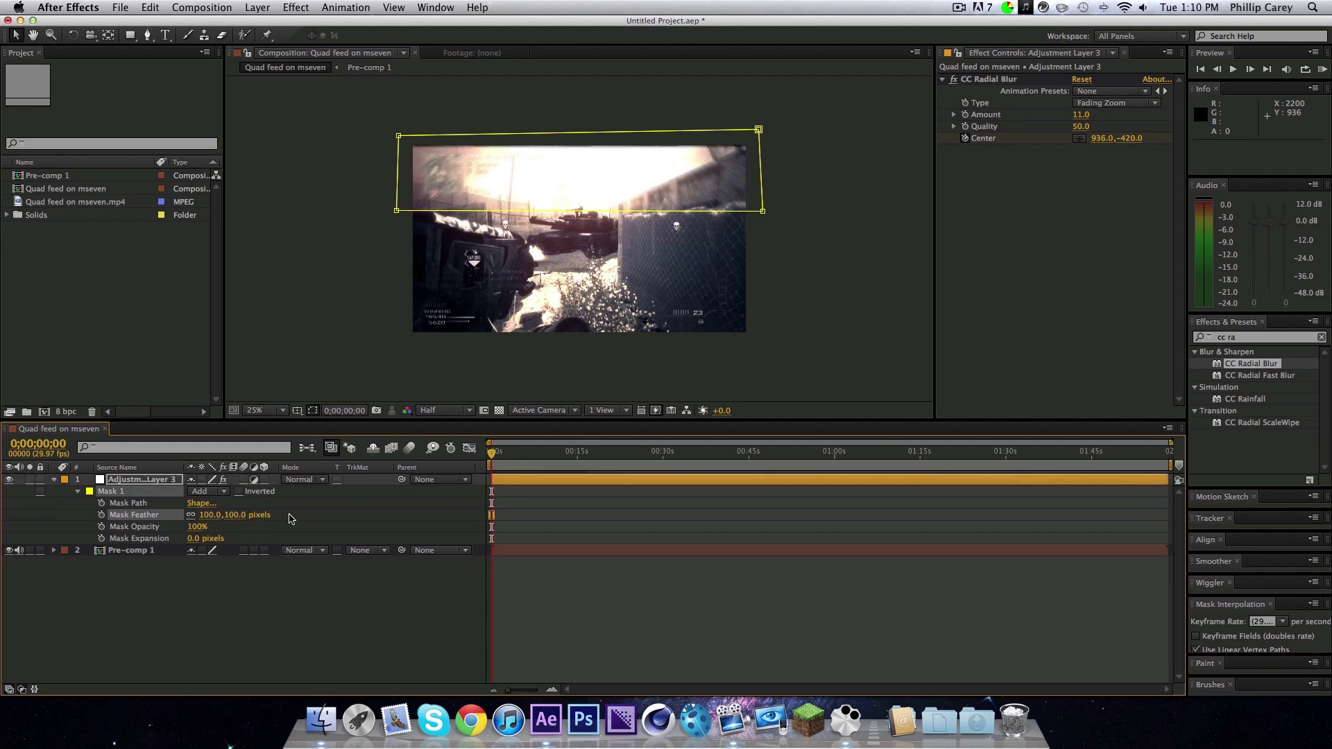
{"action": "left_click", "coordinate": [858, 257]}
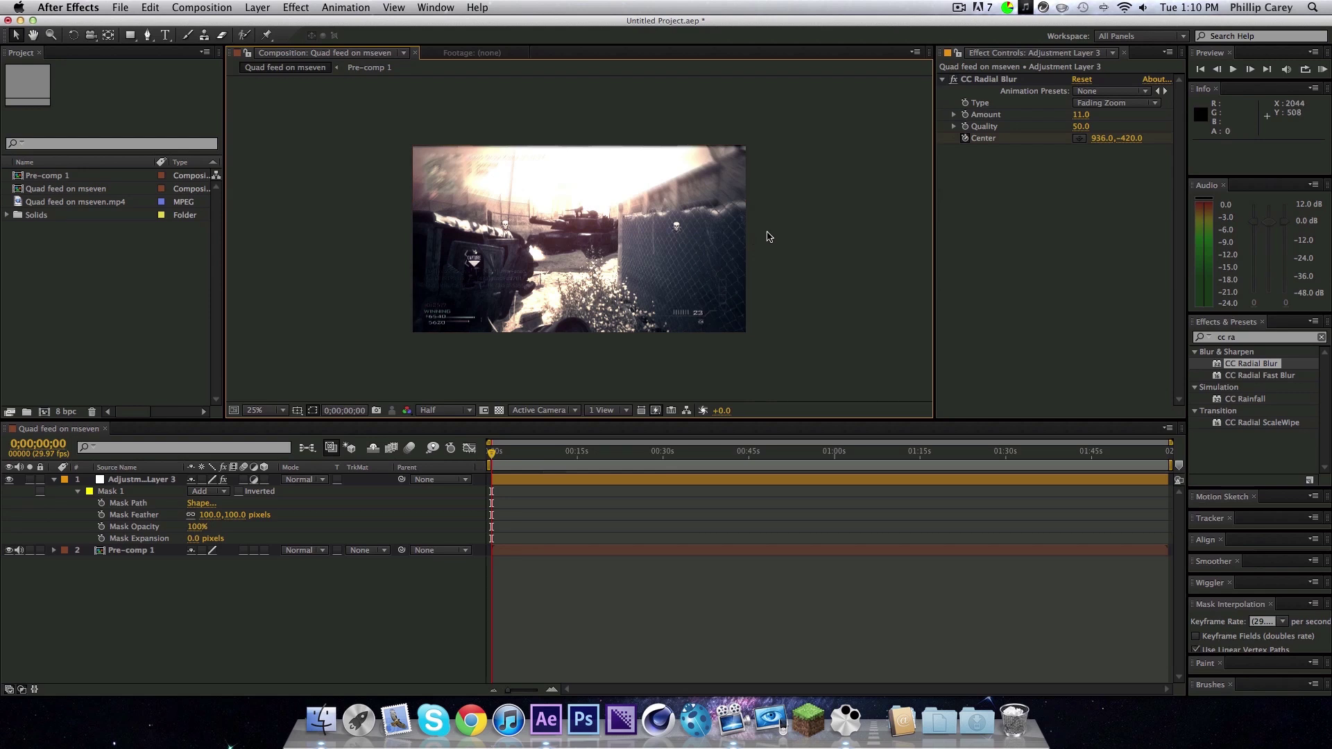
{"action": "key", "text": "period"}
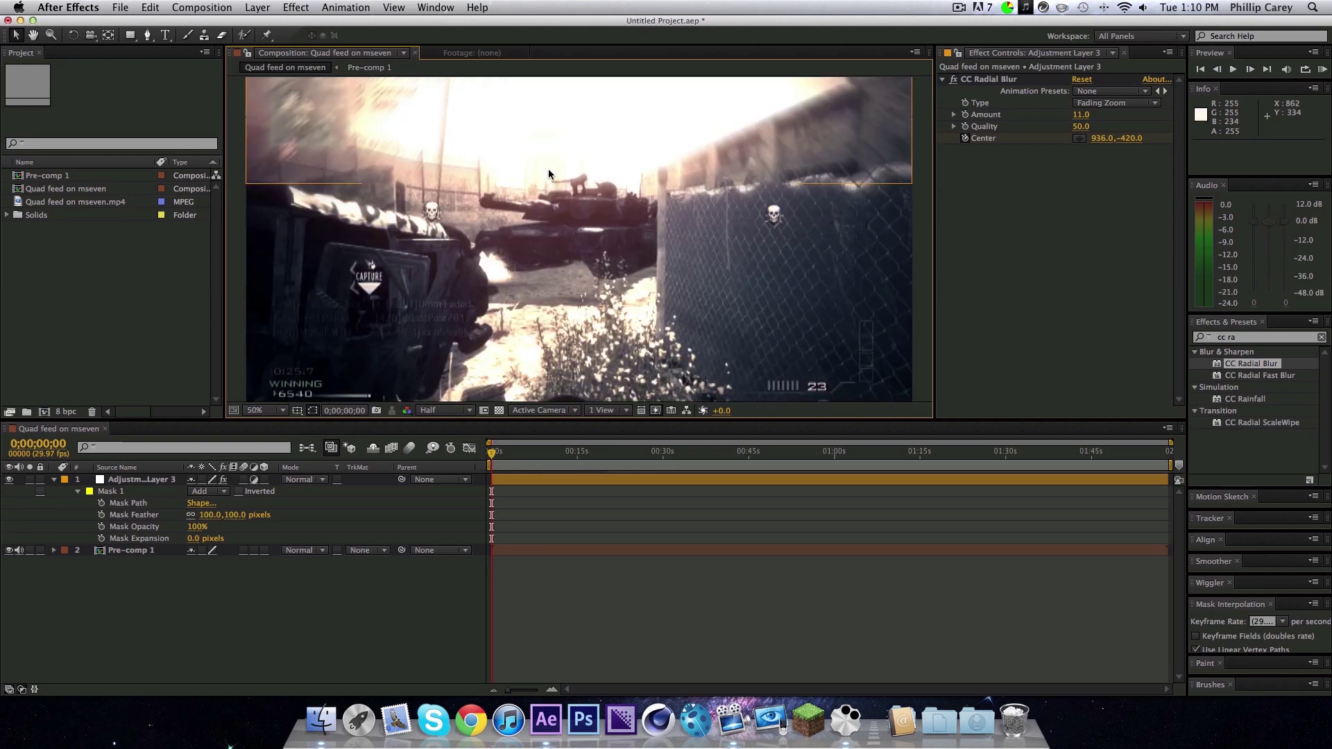
{"action": "scroll", "coordinate": [553, 169], "scroll_direction": "left", "scroll_amount": 5}
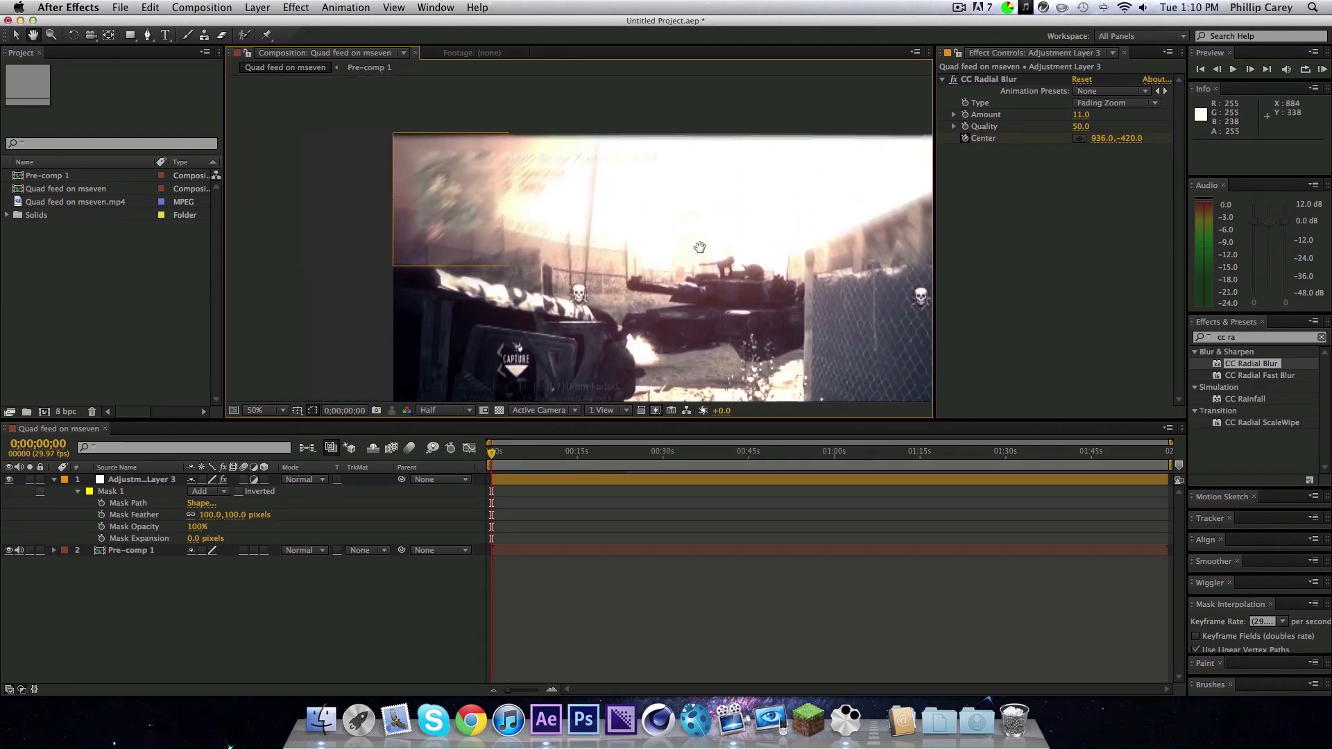
{"action": "key", "text": "period"}
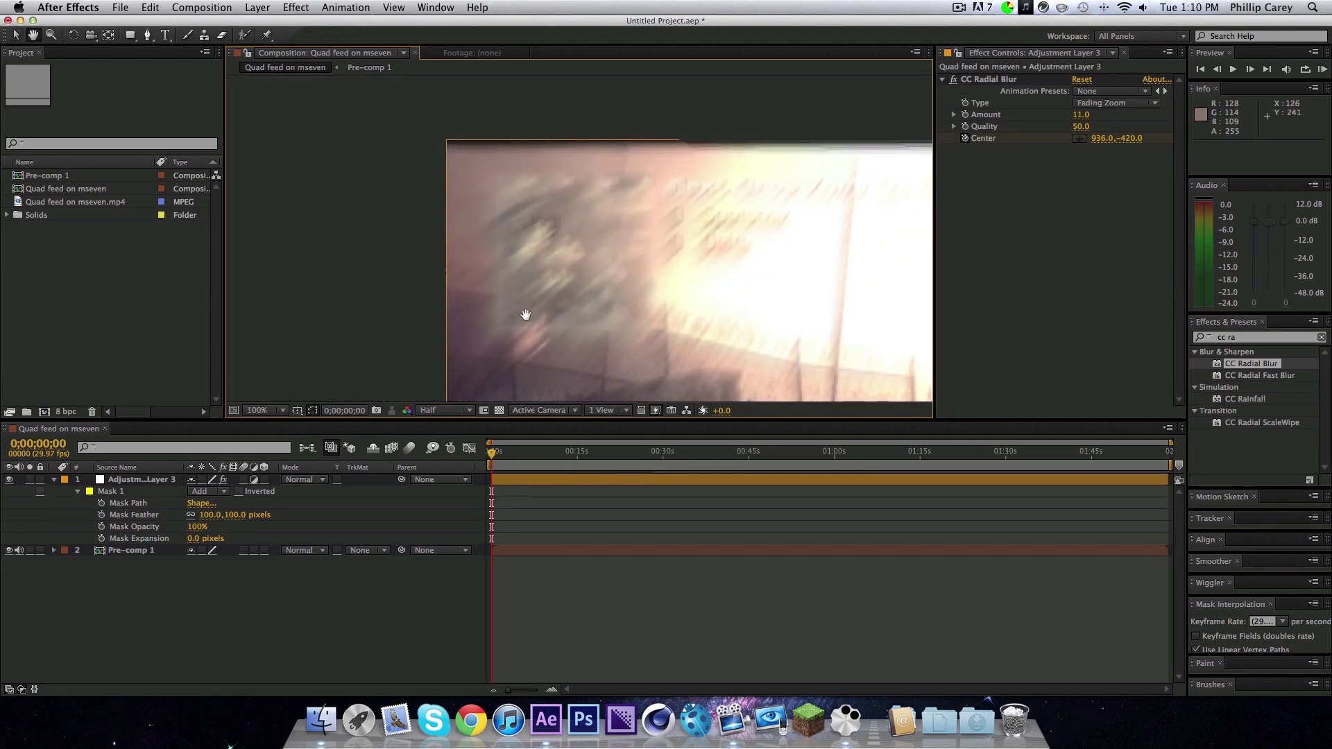
{"action": "key", "text": "comma"}
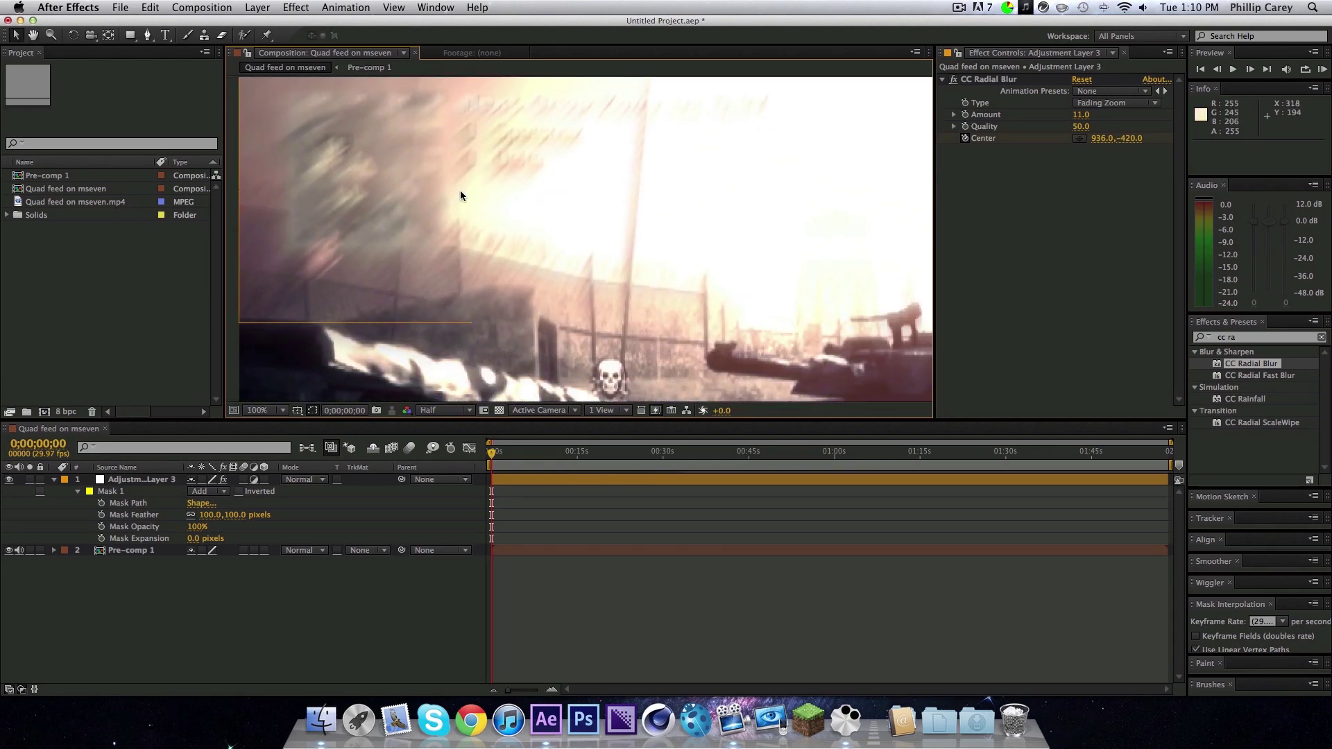
{"action": "scroll", "coordinate": [460, 190], "scroll_direction": "down", "scroll_amount": 4}
{"action": "scroll", "coordinate": [460, 190], "scroll_direction": "right", "scroll_amount": 5}
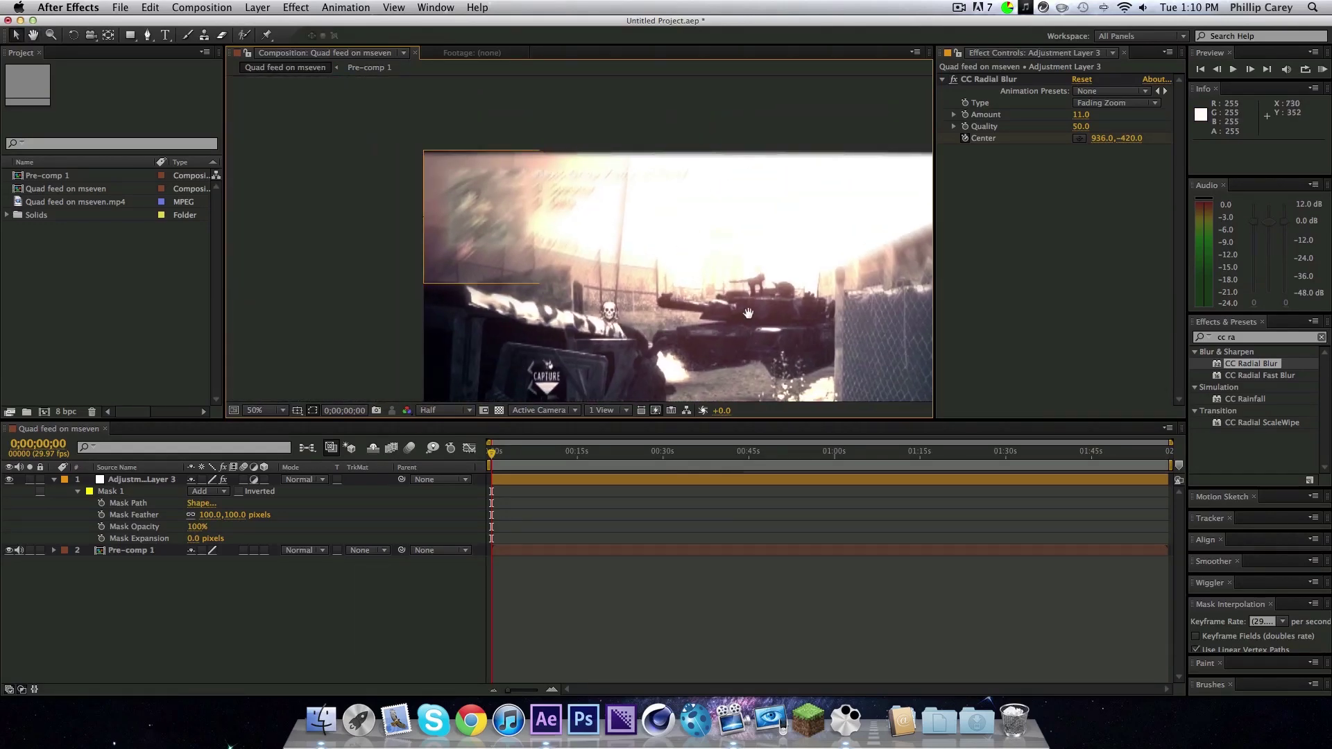
{"action": "left_click_drag", "start_coordinate": [548, 209], "coordinate": [546, 198]}
{"action": "scroll", "coordinate": [562, 205], "scroll_direction": "down", "scroll_amount": 2}
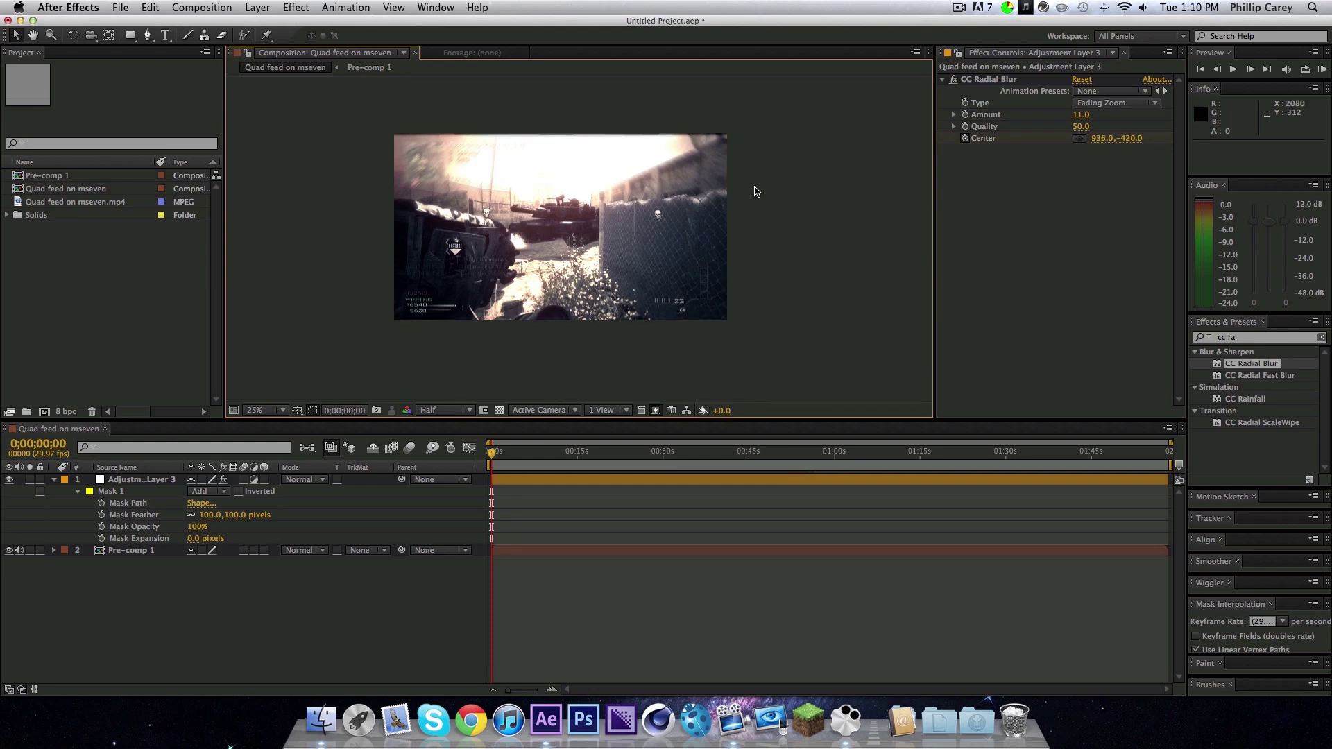
Set CC Radial Blur Amount to 40, then select the Pre-comp 1 layer.
{"action": "left_click", "coordinate": [1082, 115]}
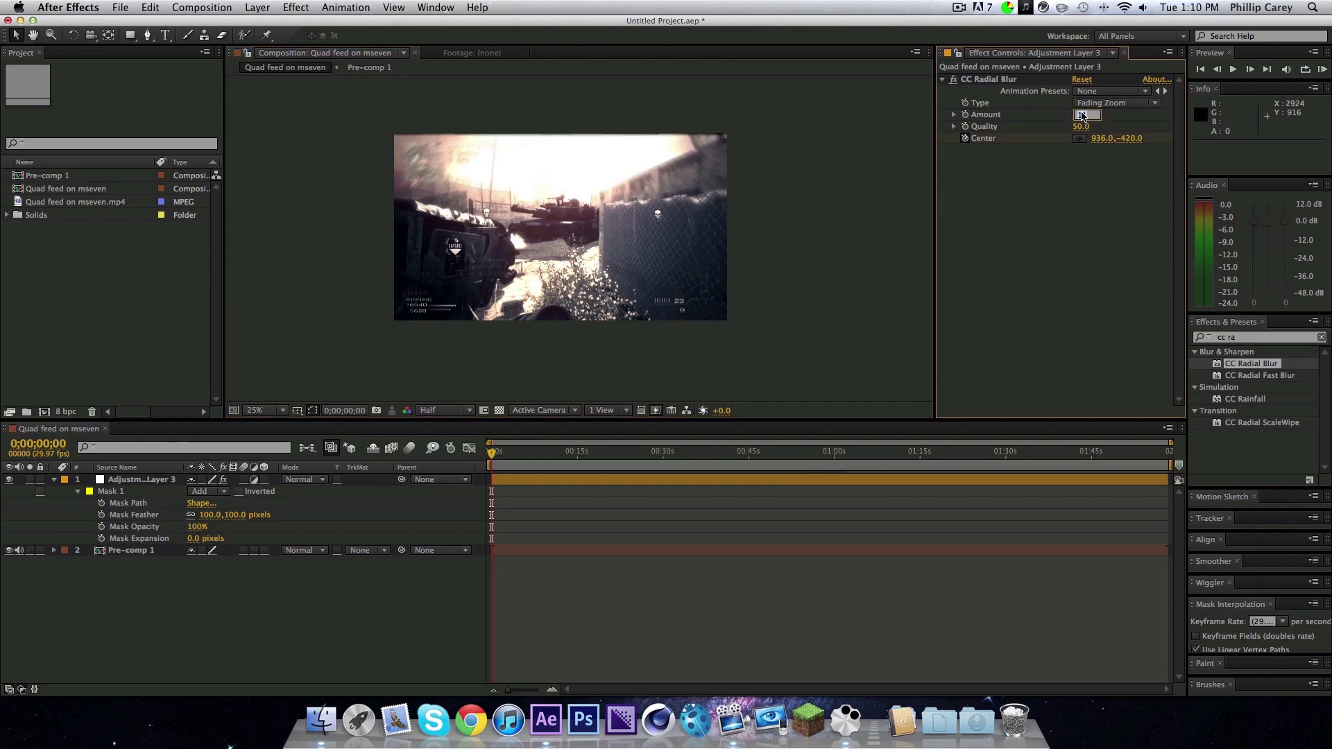
{"action": "type", "text": "40"}
{"action": "key", "text": "Return"}
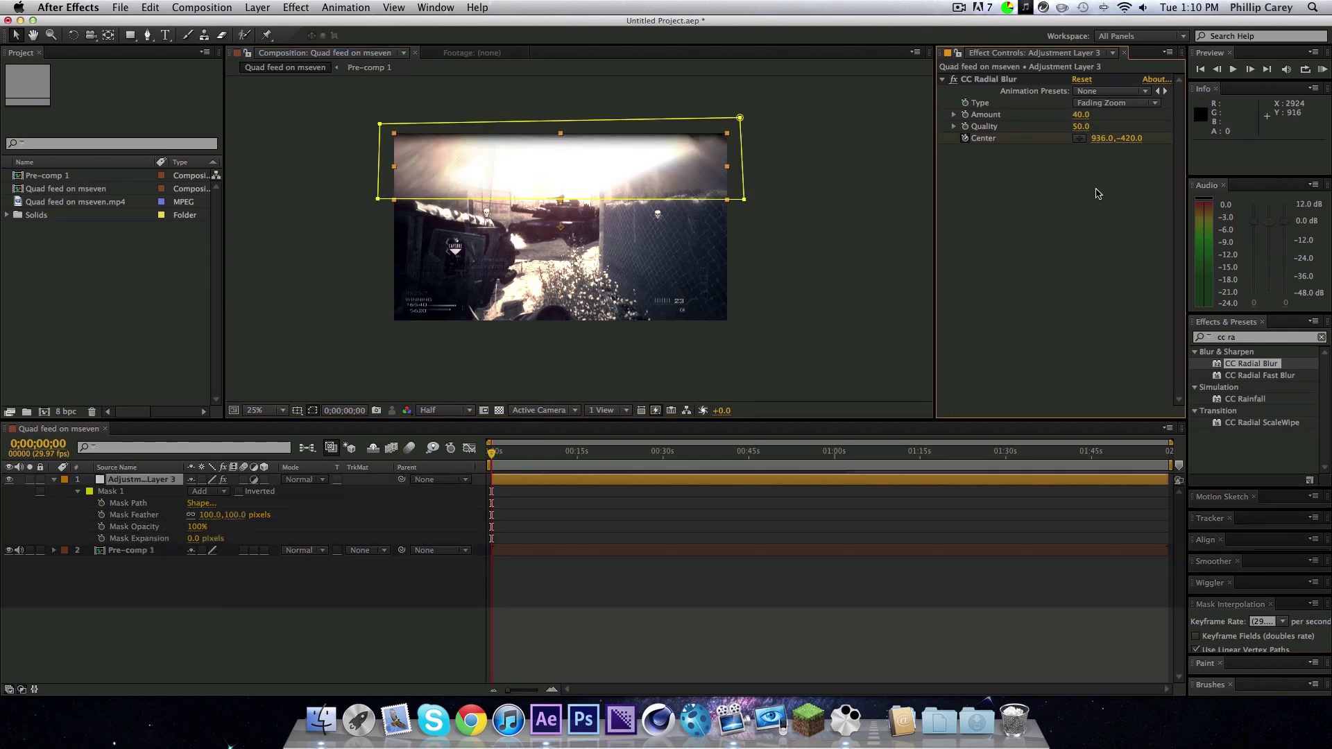
{"action": "left_click", "coordinate": [848, 212]}
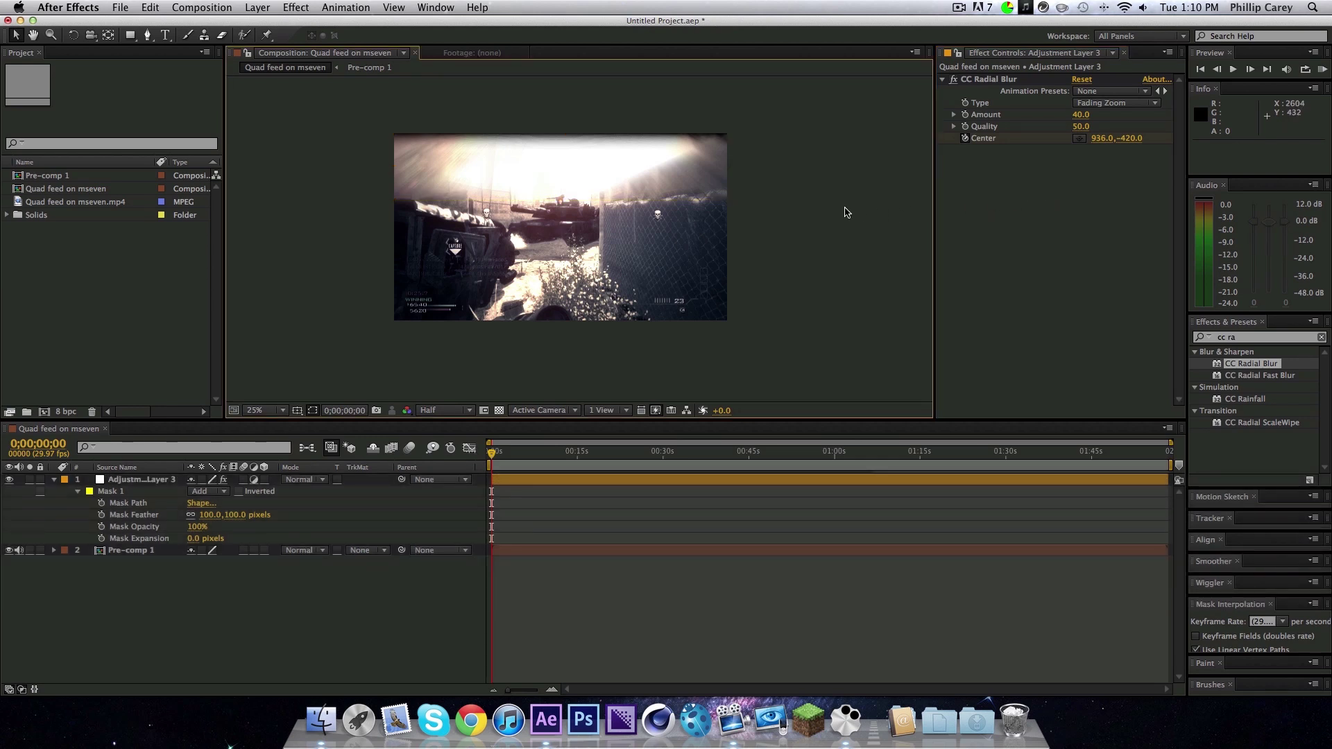
{"action": "left_click", "coordinate": [514, 551]}
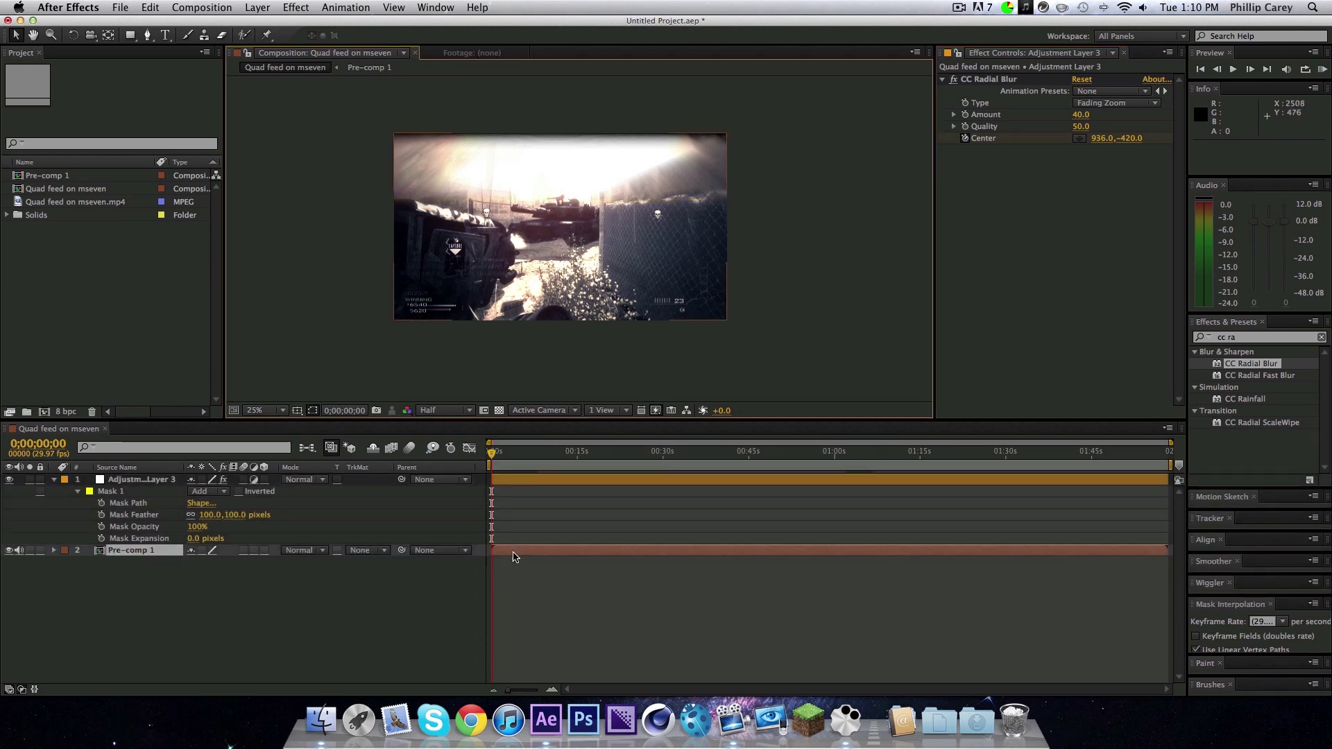
{"action": "left_click", "coordinate": [1252, 339]}
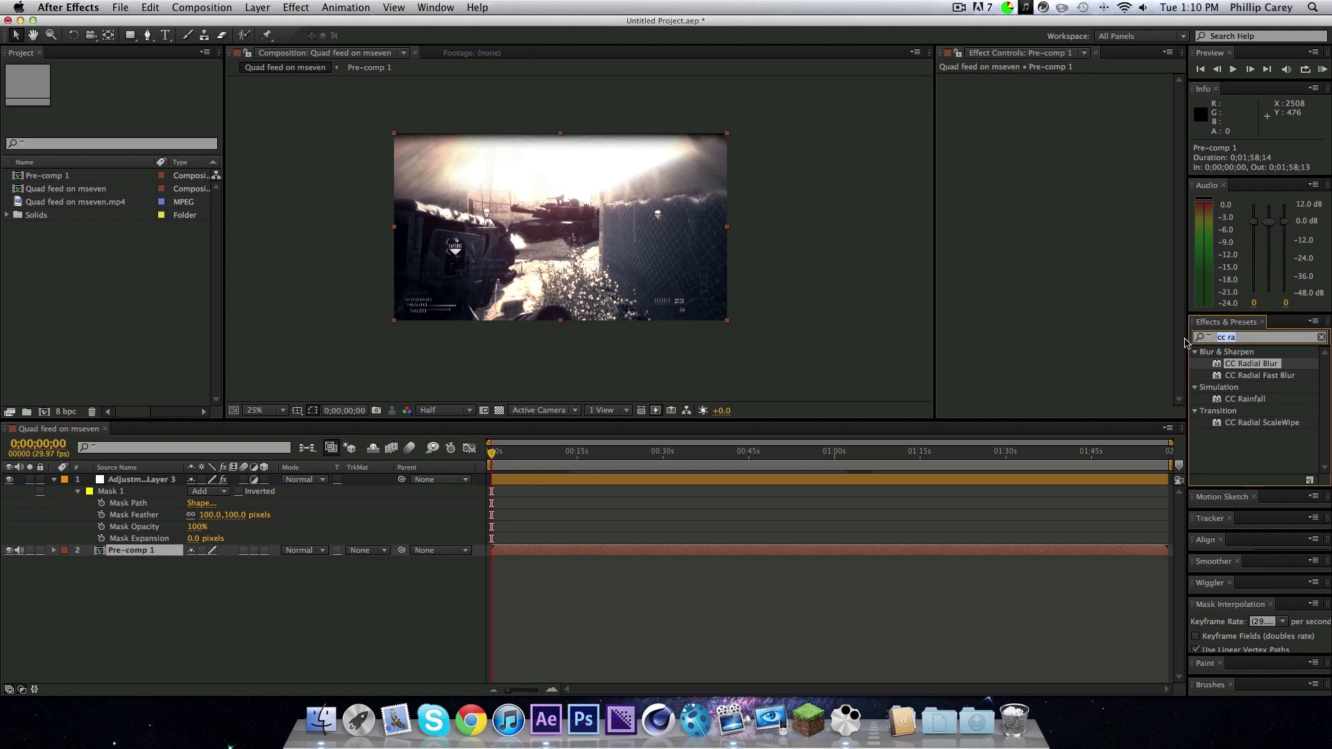
Search 'moti' in Effects & Presets and apply Motion Tile to Pre-comp 1.
{"action": "type", "text": "moti"}
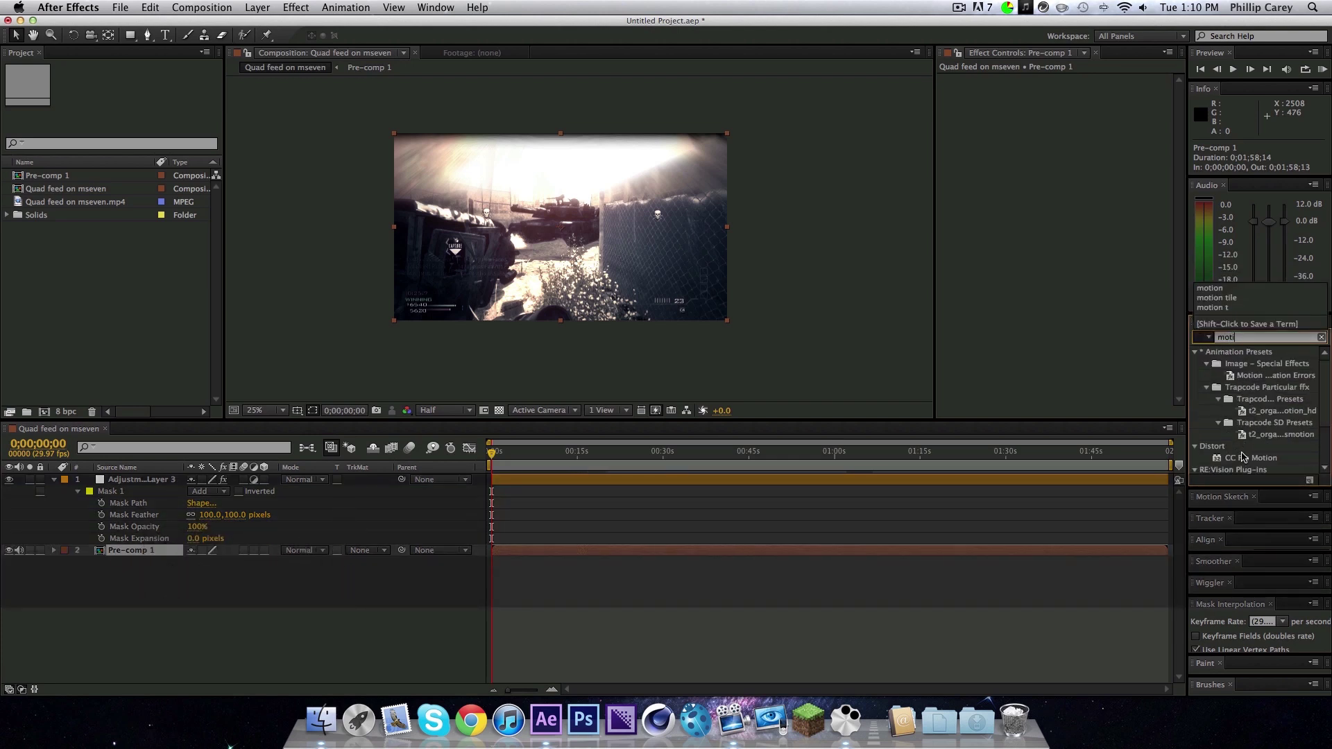
{"action": "scroll", "coordinate": [1242, 458], "scroll_direction": "down", "scroll_amount": 3}
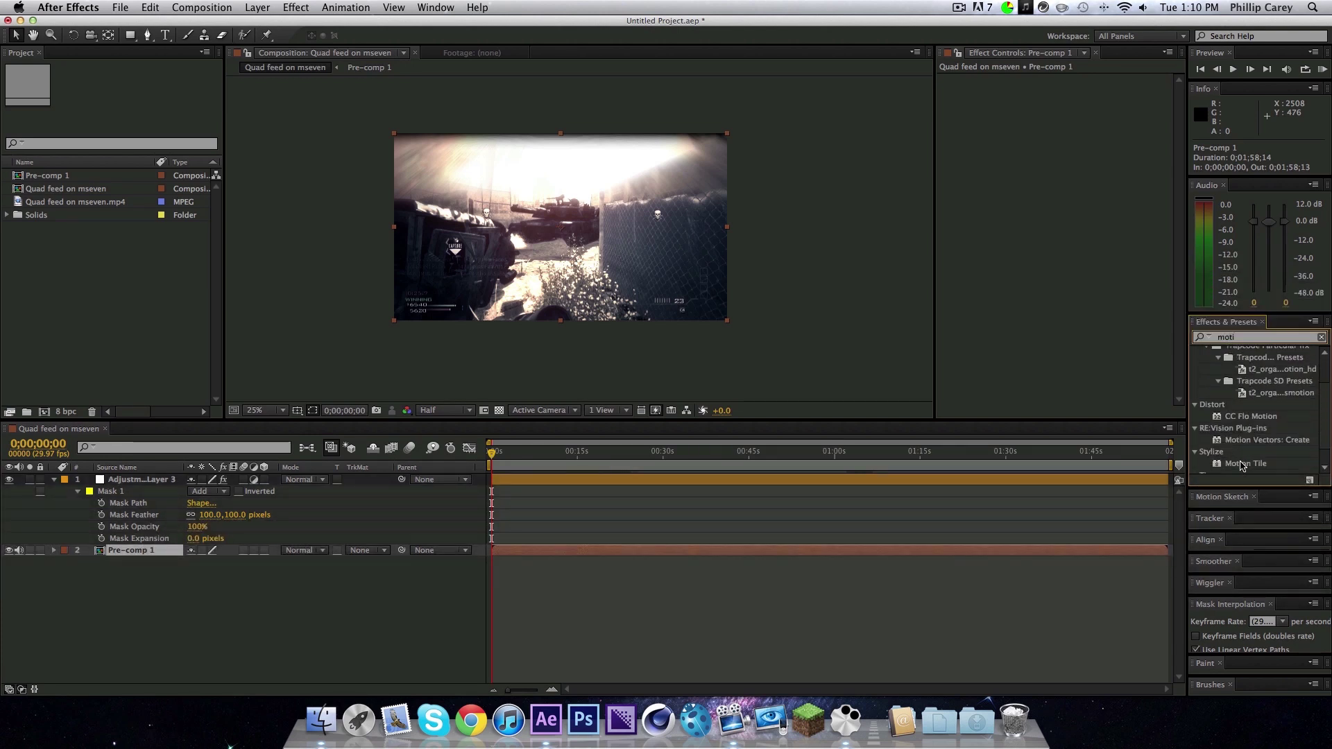
{"action": "left_click_drag", "start_coordinate": [1242, 464], "coordinate": [793, 551]}
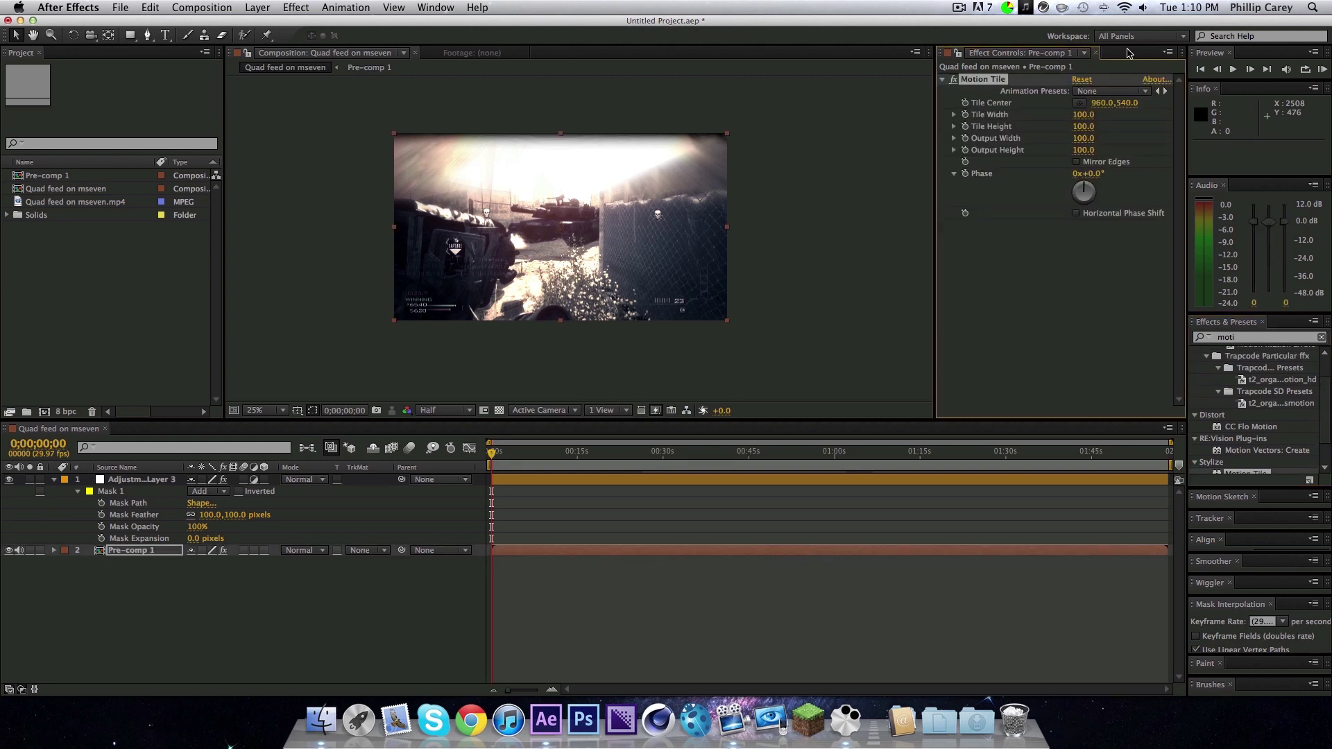
Set Motion Tile Output Width and Output Height to 110, then compare with the sun-ray layer.
{"action": "left_click", "coordinate": [1085, 138]}
{"action": "type", "text": "12"}
{"action": "key", "text": "BackSpace"}
{"action": "type", "text": "10"}
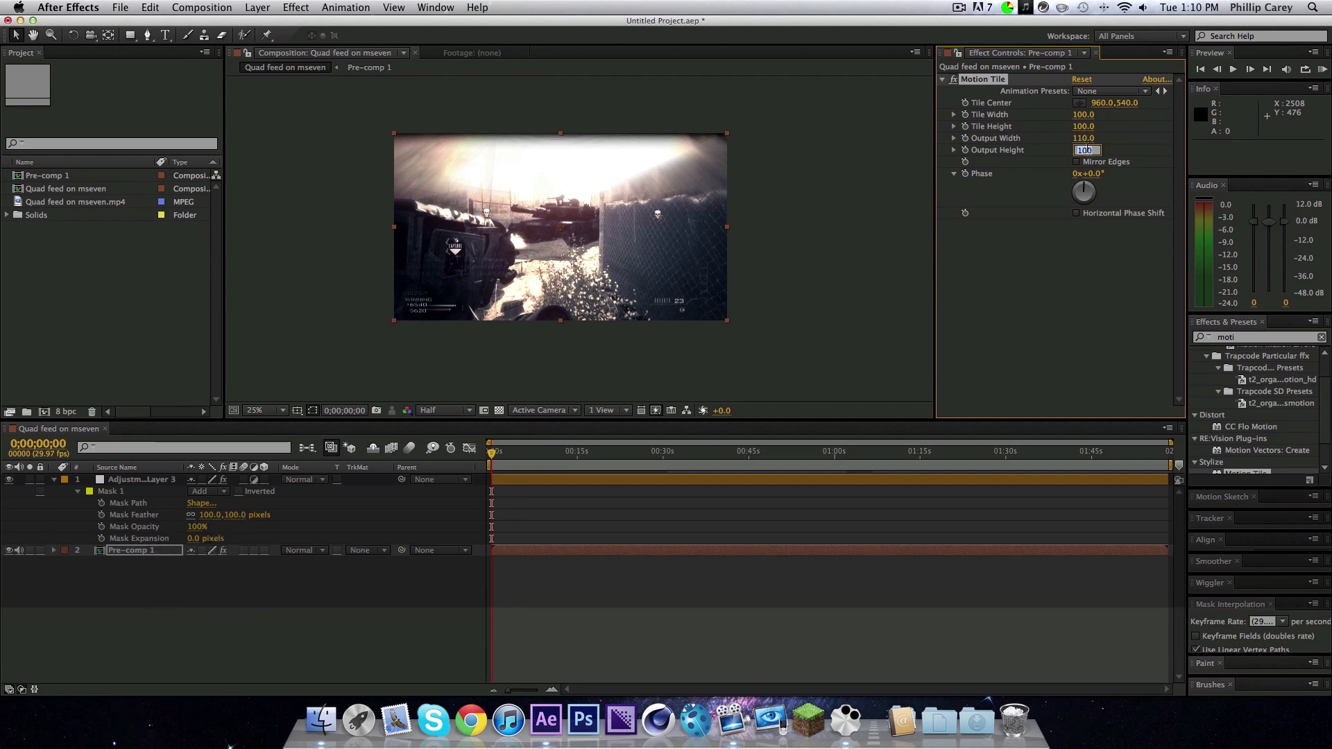
{"action": "left_click", "coordinate": [1086, 150]}
{"action": "type", "text": "110"}
{"action": "left_click", "coordinate": [1071, 205]}
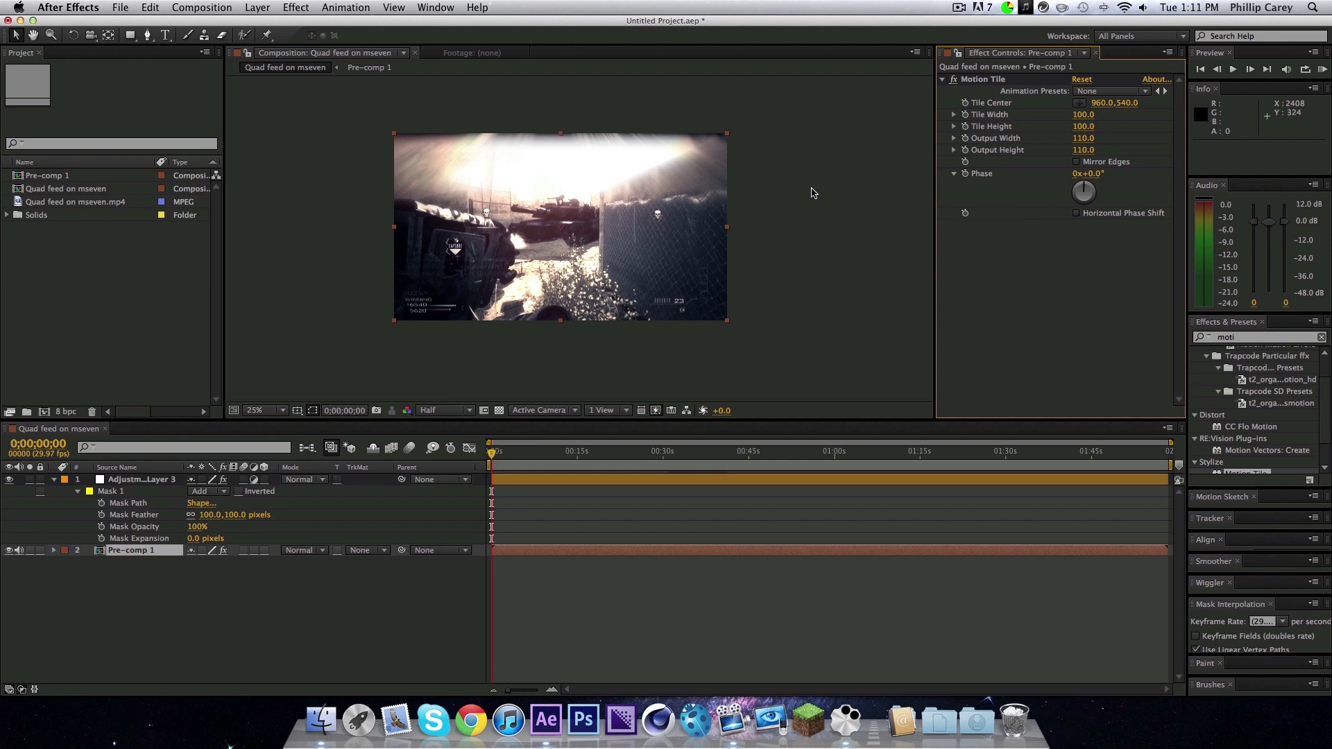
{"action": "left_click", "coordinate": [535, 484]}
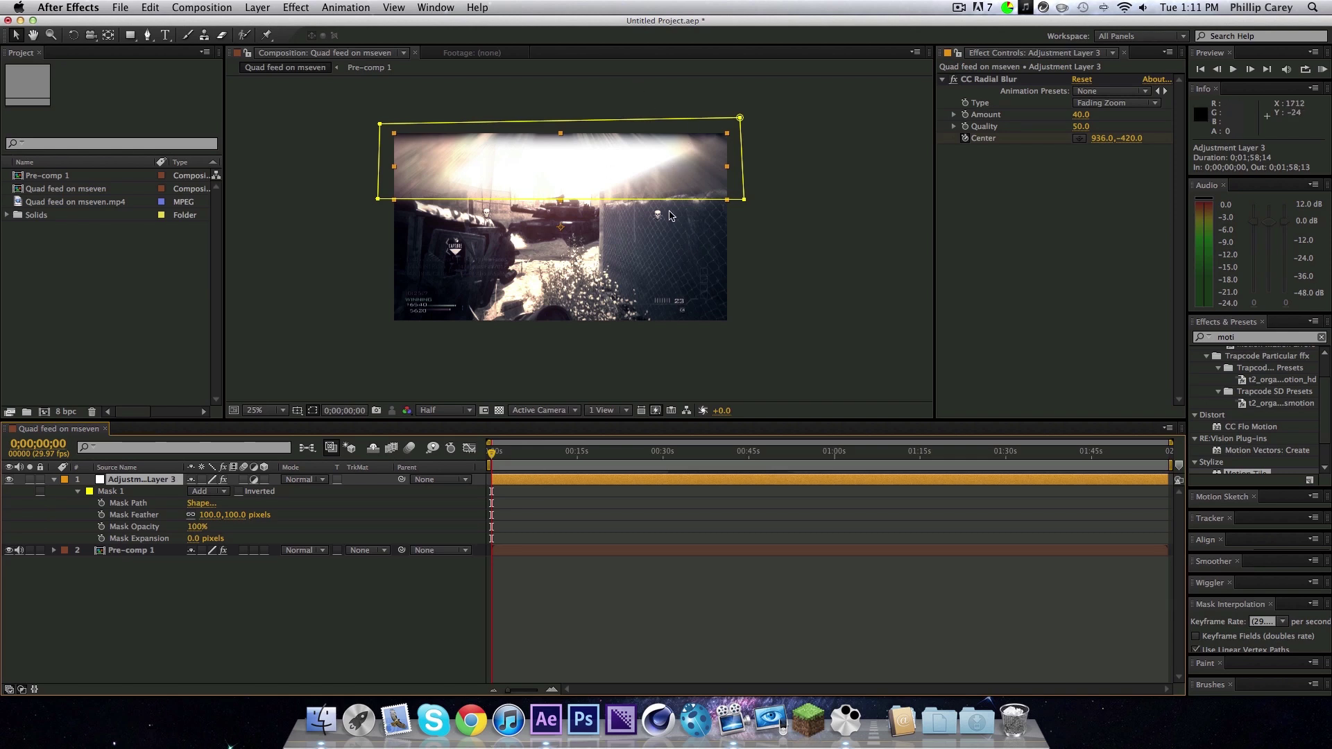
{"action": "left_click", "coordinate": [549, 552]}
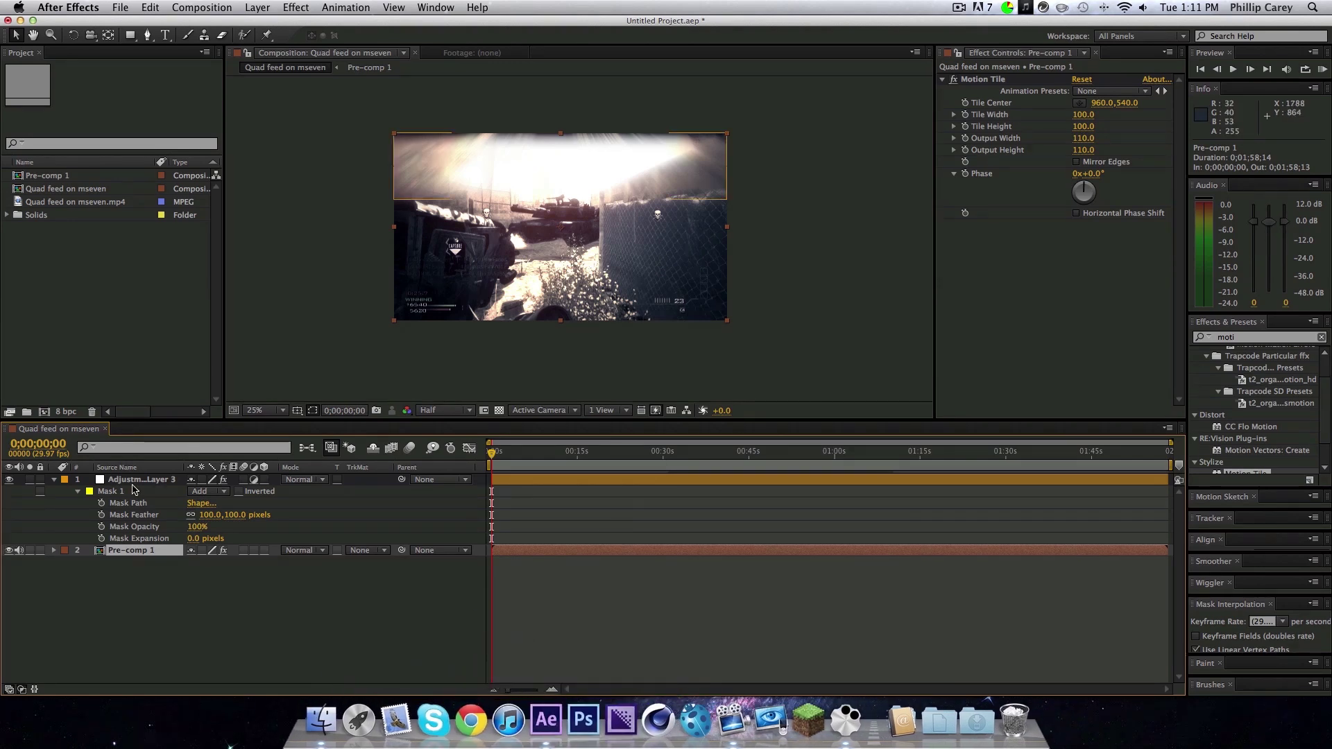
Inside Pre-comp 1, shrink the gameplay footage layer's Scale to 96%, then return to Quad feed on mseven.
{"action": "double_click", "coordinate": [135, 551]}
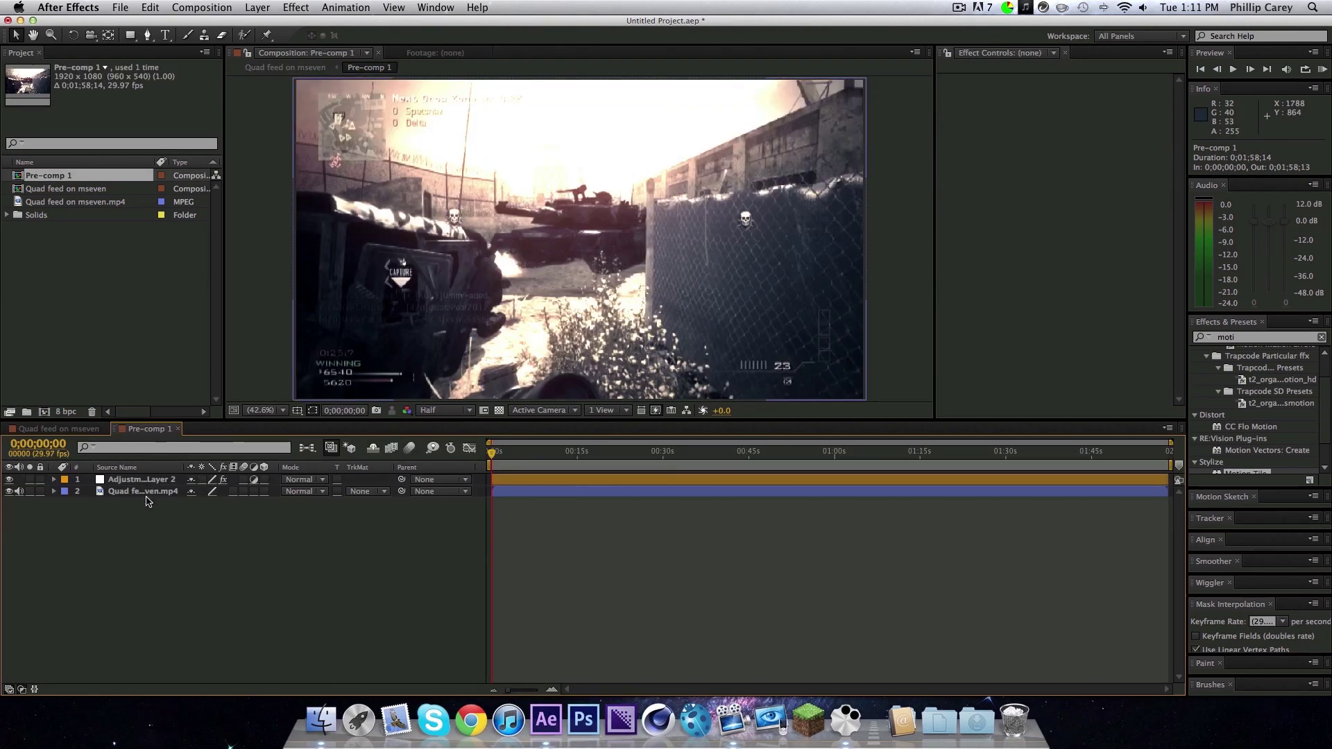
{"action": "key", "text": "comma"}
{"action": "key", "text": "comma"}
{"action": "key", "text": "comma"}
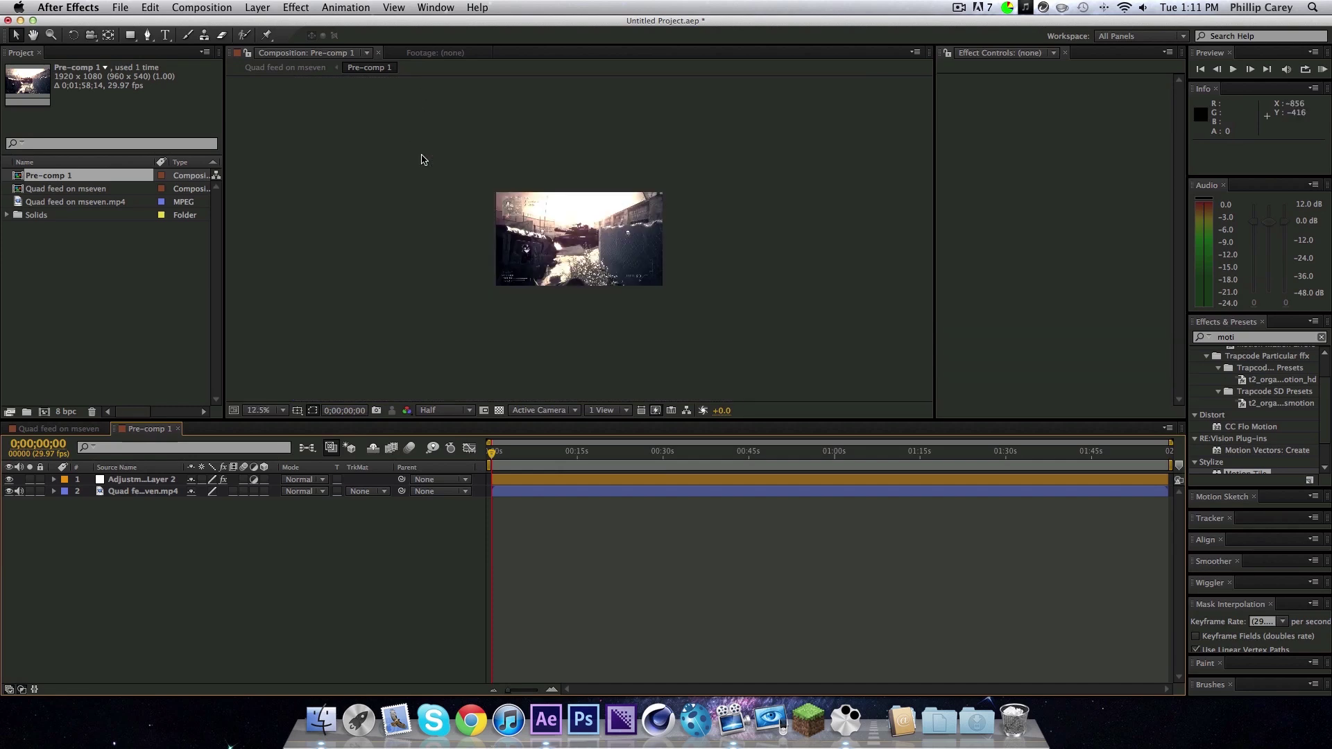
{"action": "key", "text": "period"}
{"action": "left_click", "coordinate": [537, 491]}
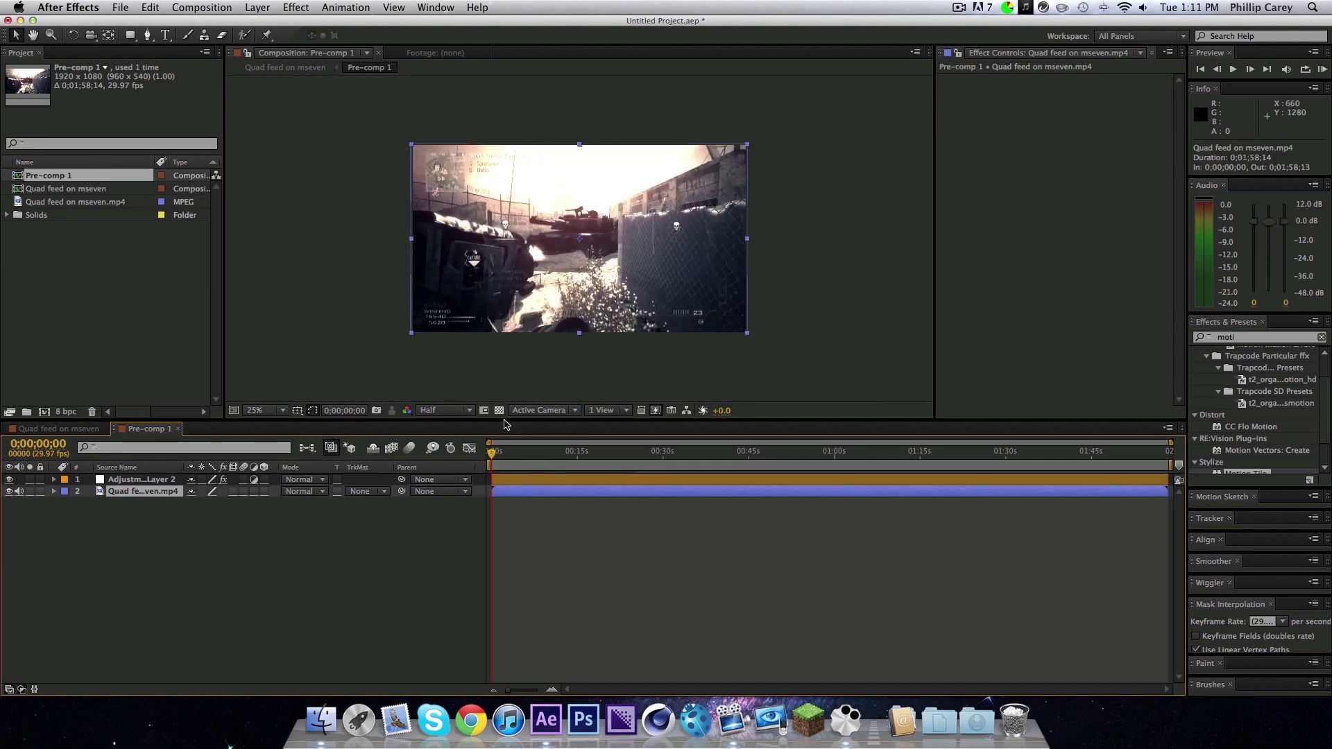
{"action": "left_click", "coordinate": [411, 141]}
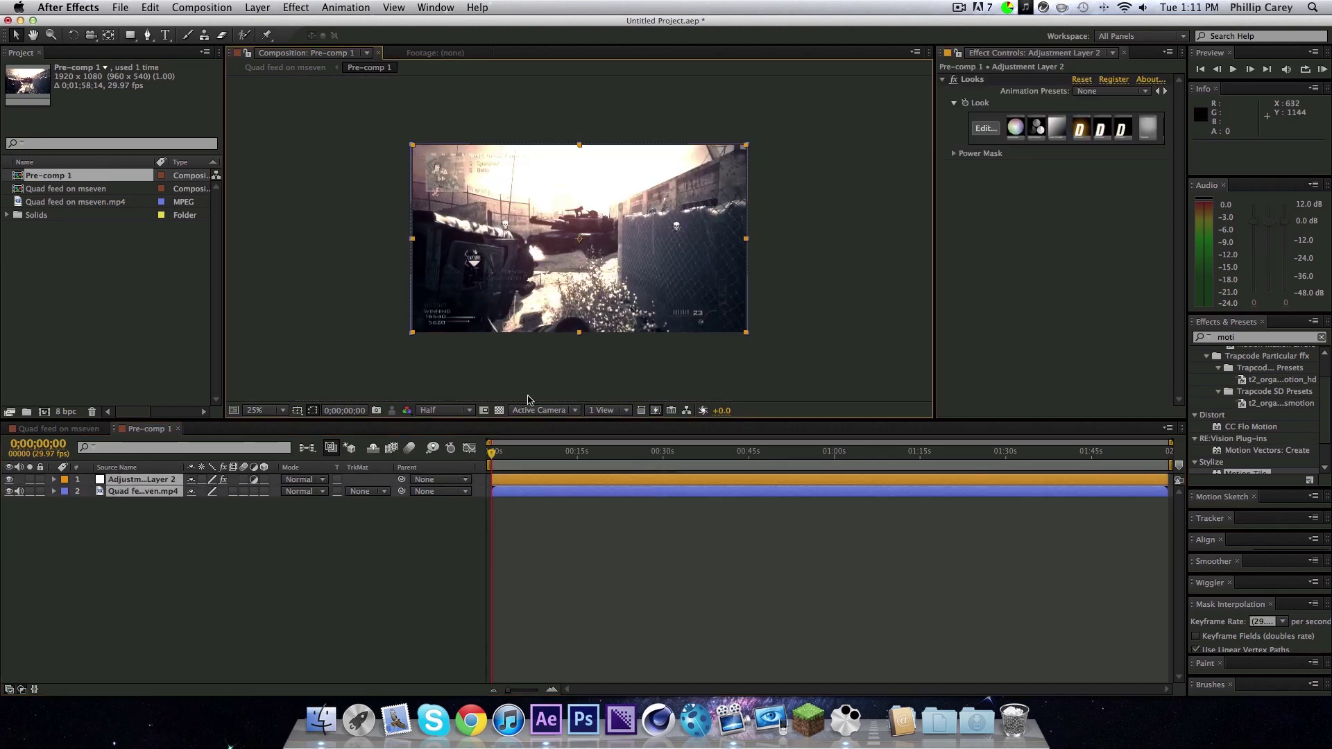
{"action": "left_click", "coordinate": [142, 491]}
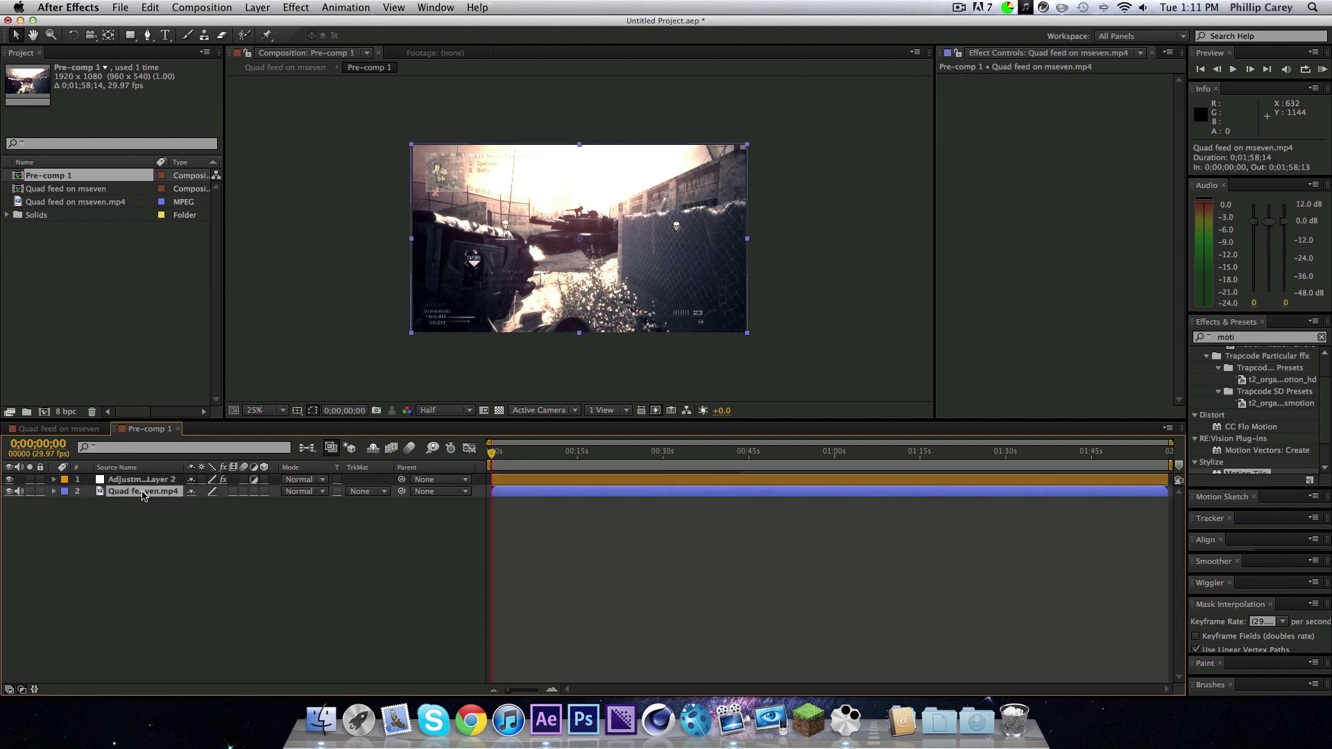
{"action": "key", "text": "s"}
{"action": "left_click_drag", "start_coordinate": [229, 505], "coordinate": [223, 503]}
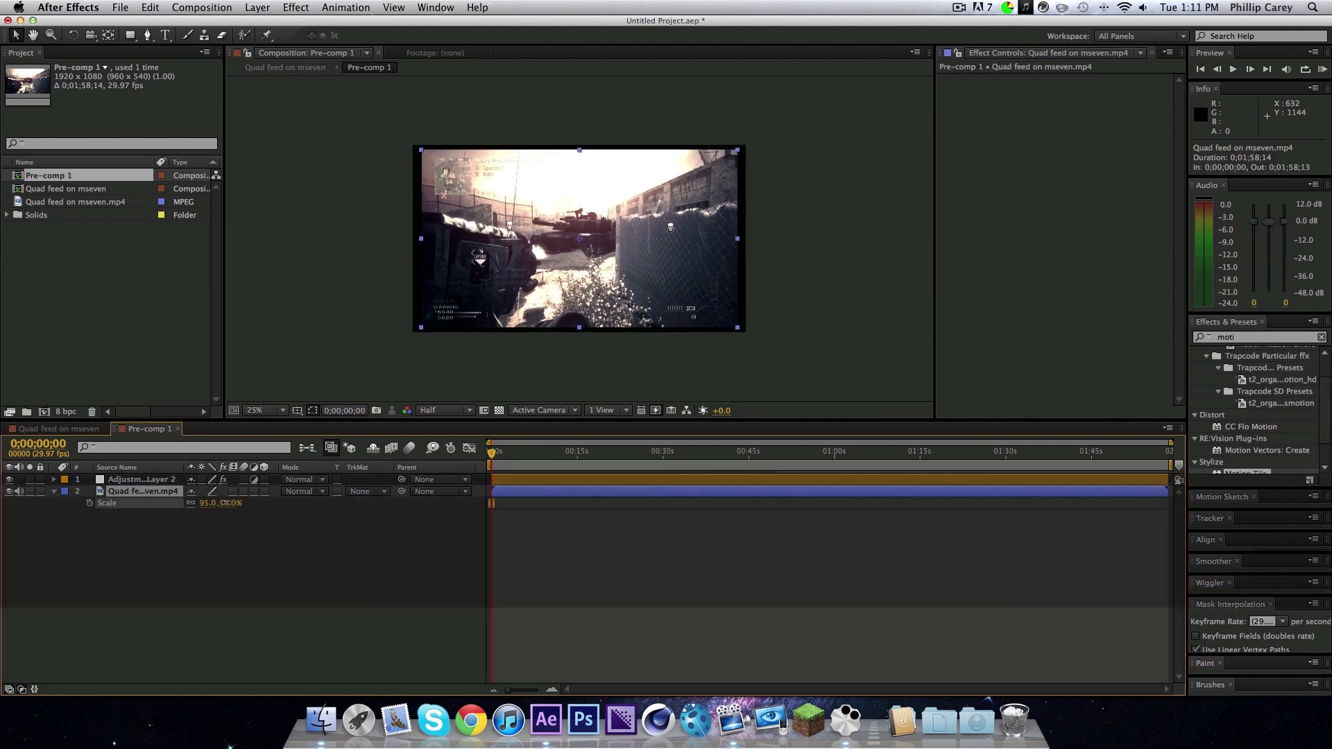
{"action": "left_click", "coordinate": [177, 430]}
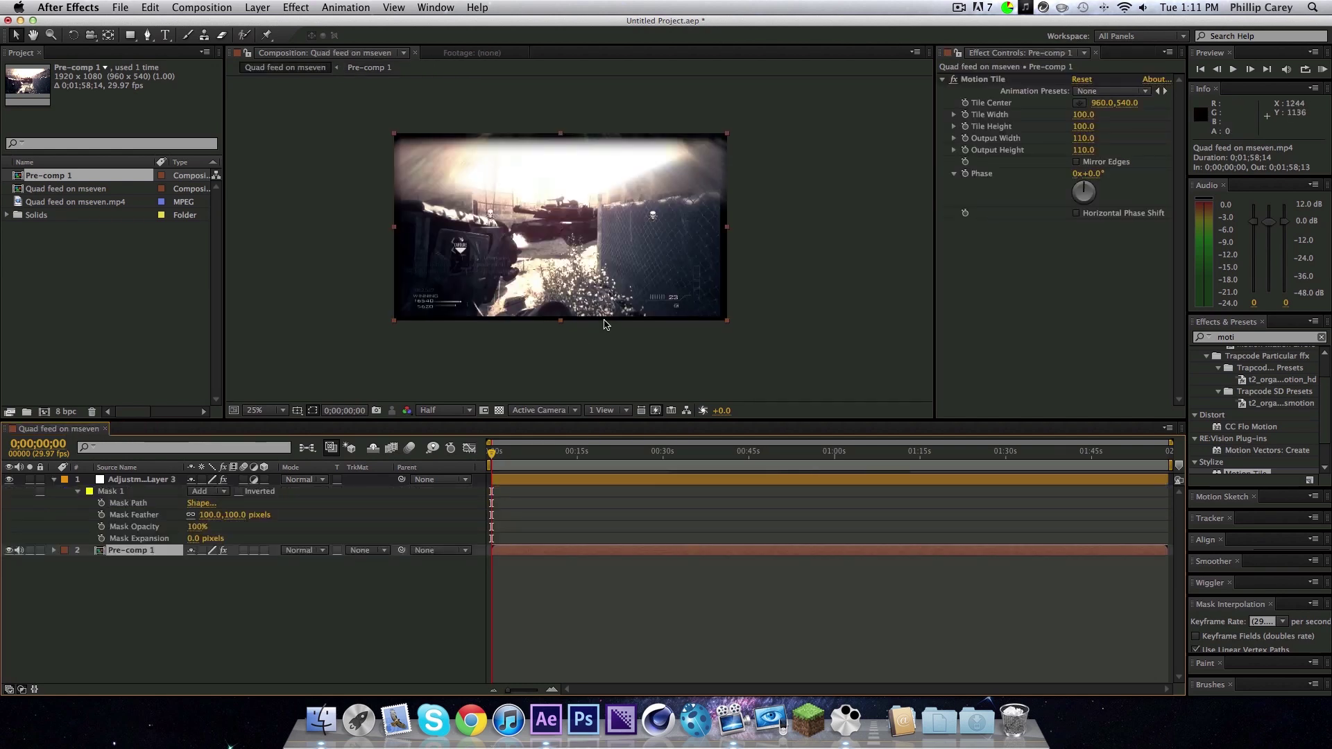
Delete Motion Tile from Pre-comp 1 and move the playhead to 0;00;08;04.
{"action": "left_click", "coordinate": [983, 82]}
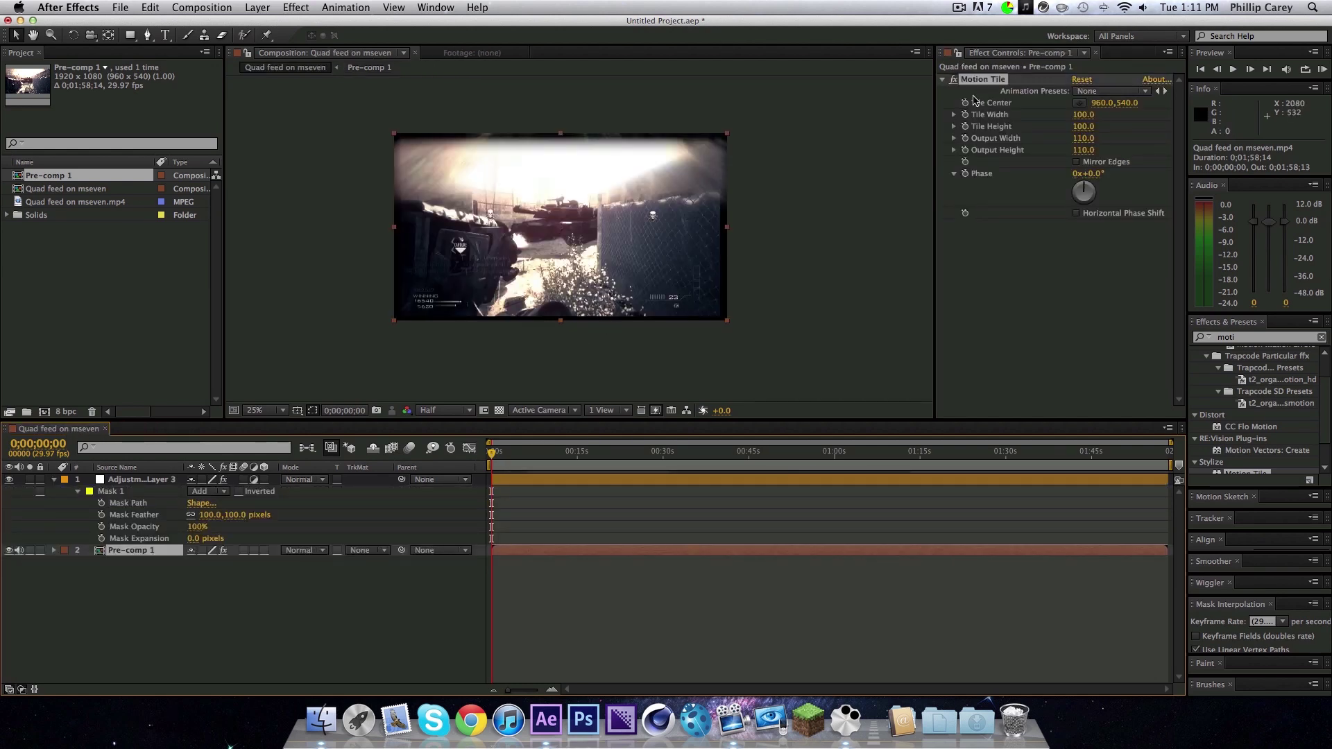
{"action": "key", "text": "Delete"}
{"action": "left_click_drag", "start_coordinate": [518, 452], "coordinate": [540, 457]}
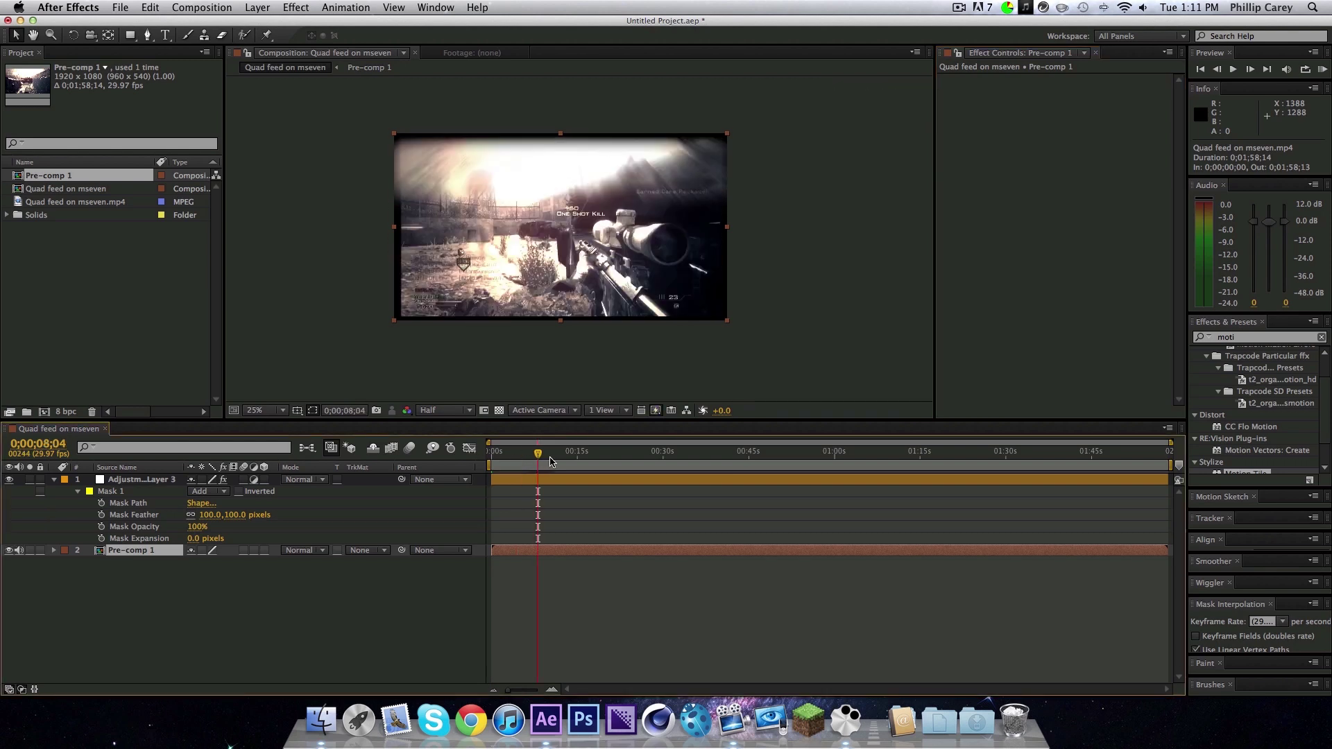
Select and deselect the sun-ray adjustment layer to preview the sky rays with and without the mask outline.
{"action": "left_click", "coordinate": [111, 480]}
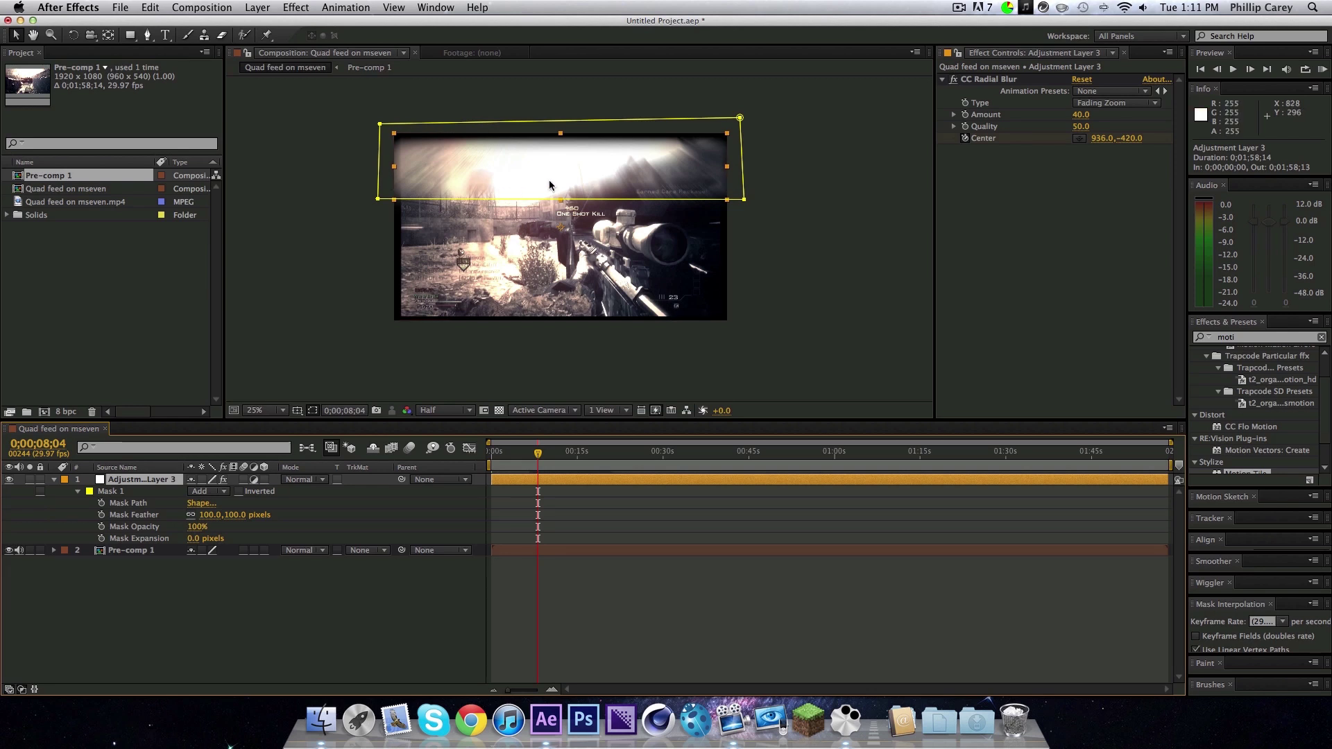
{"action": "left_click", "coordinate": [779, 230]}
{"action": "left_click", "coordinate": [587, 194]}
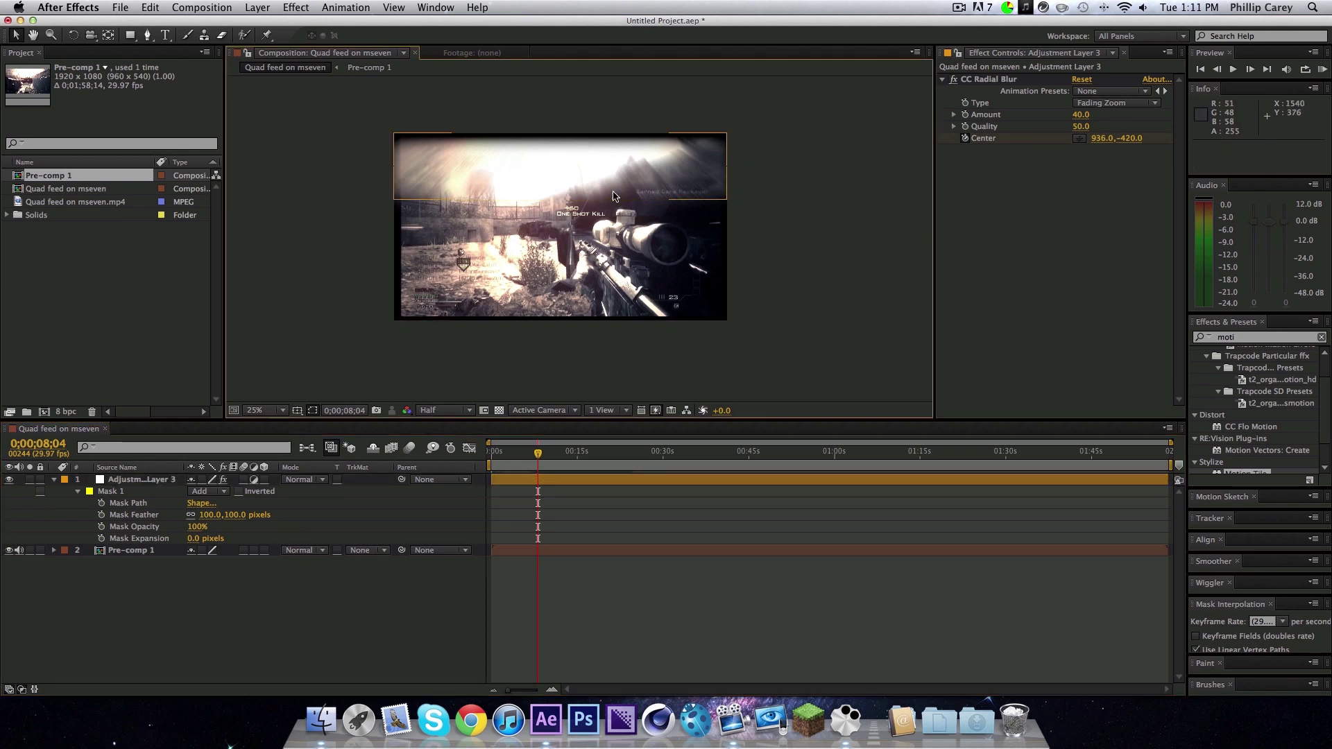
{"action": "left_click", "coordinate": [472, 88]}
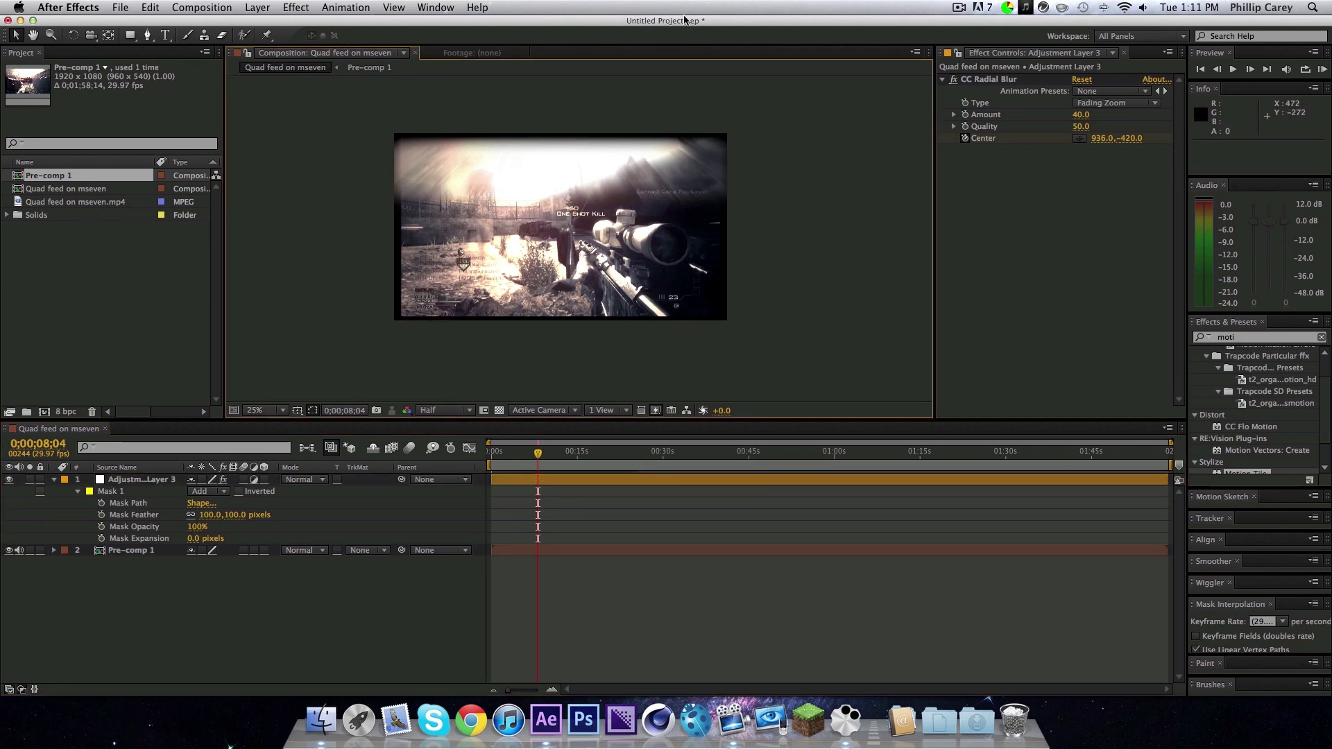